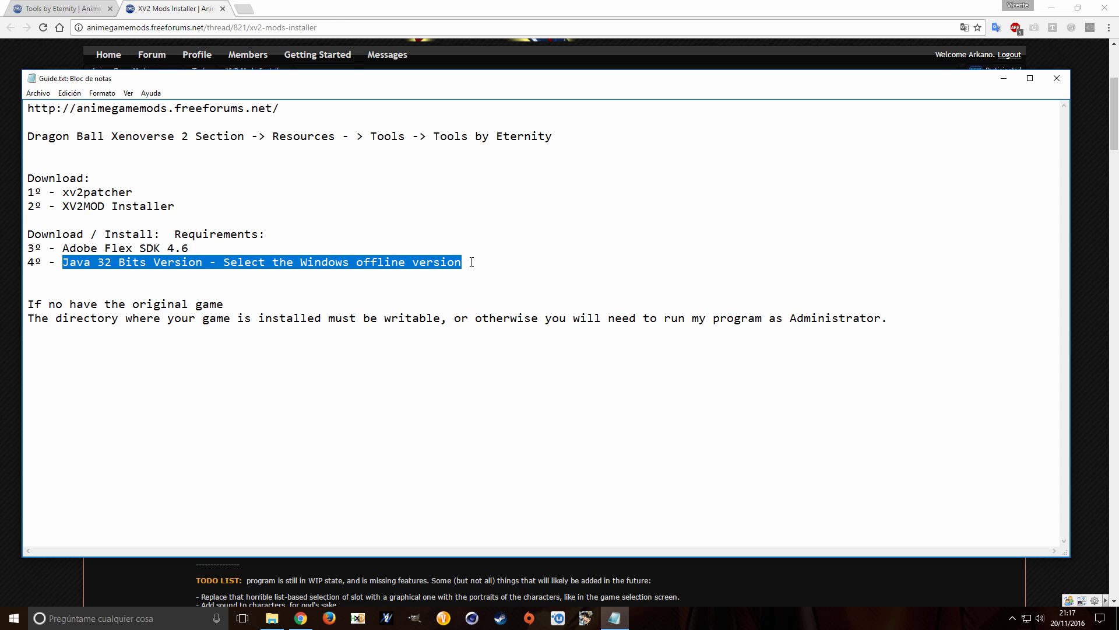
Open the Java download page from the XV2 Mods Installer thread and locate the 32-bit Windows offline version, then return to the thread.
left_click(276, 253)
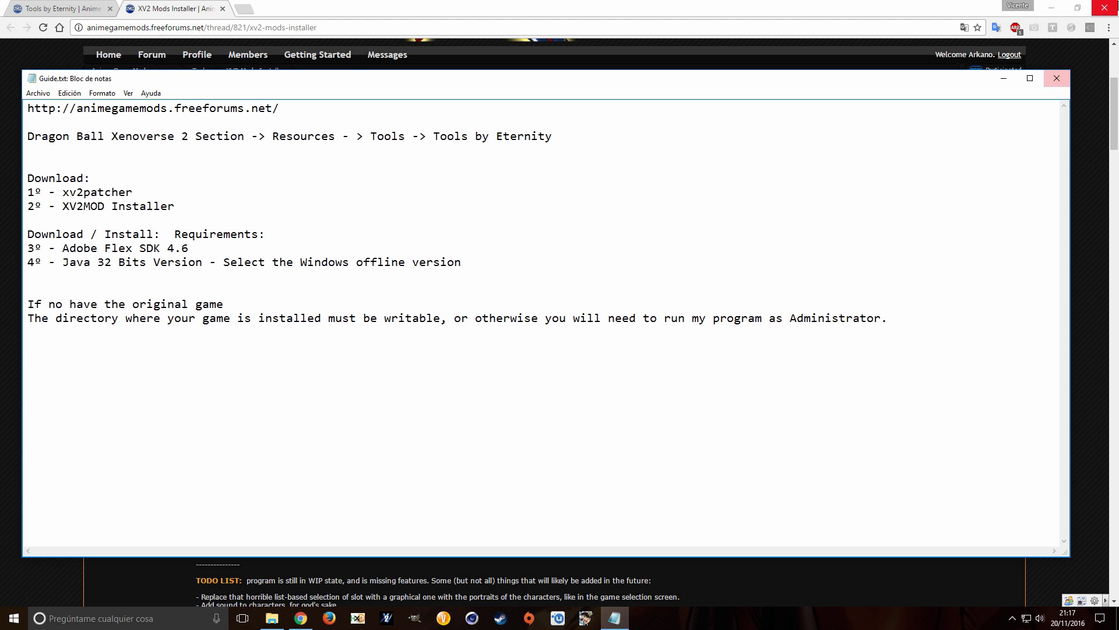
left_click(1003, 78)
left_click(227, 280)
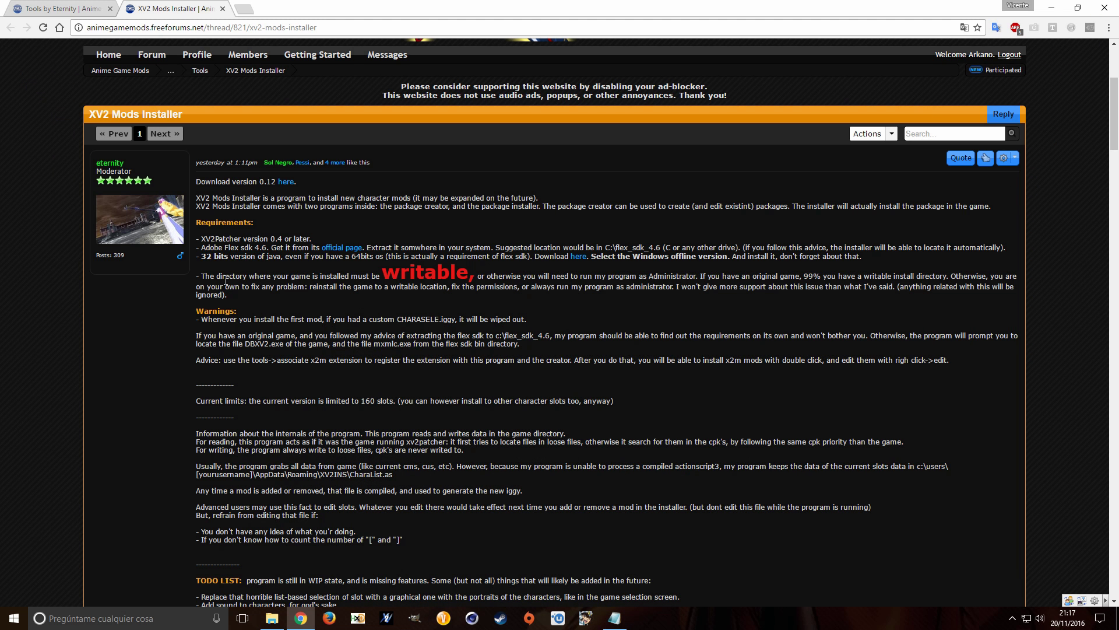
left_click(580, 257)
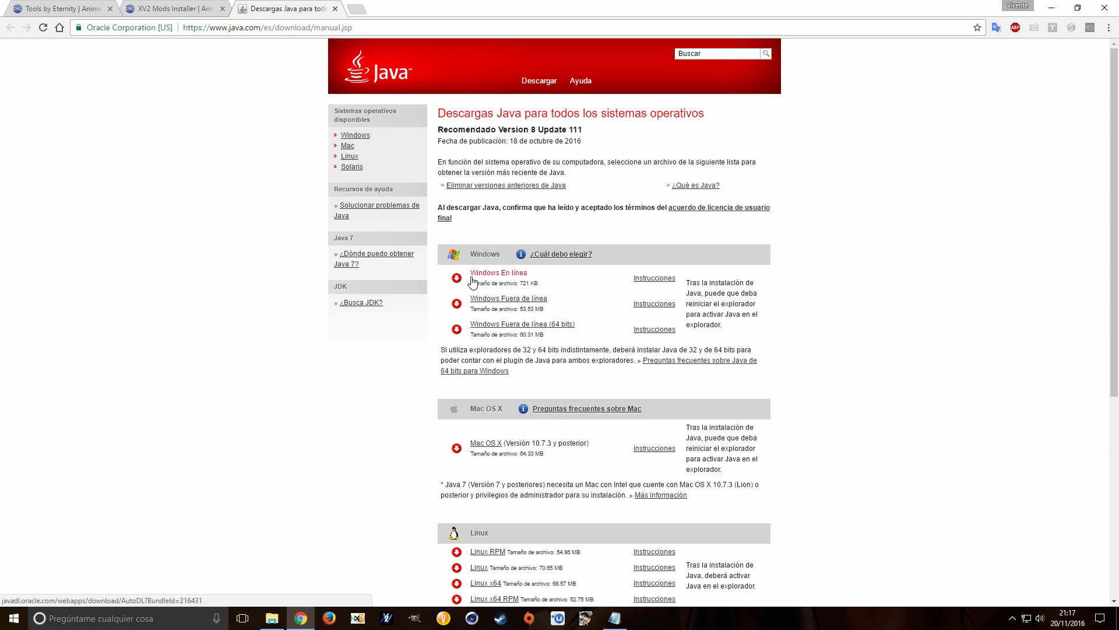
left_click_drag(564, 299, 439, 300)
left_click(439, 300)
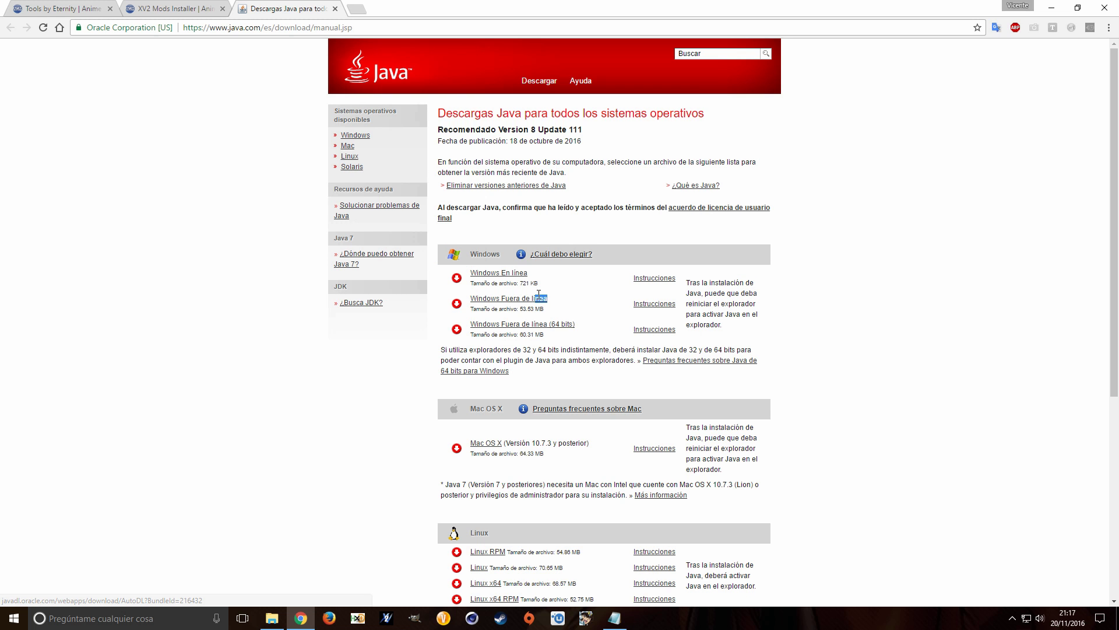
left_click(335, 8)
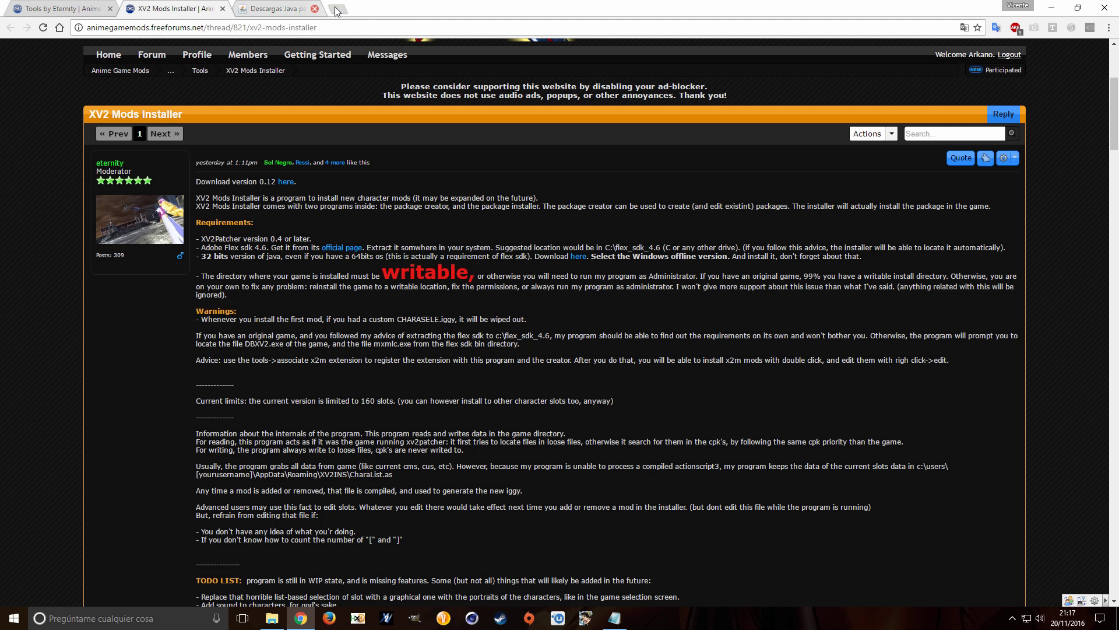
Review the XV2 Mods Installer requirement about a writable game installation directory by highlighting it in the thread.
left_click_drag(204, 273, 262, 293)
left_click_drag(349, 276, 474, 277)
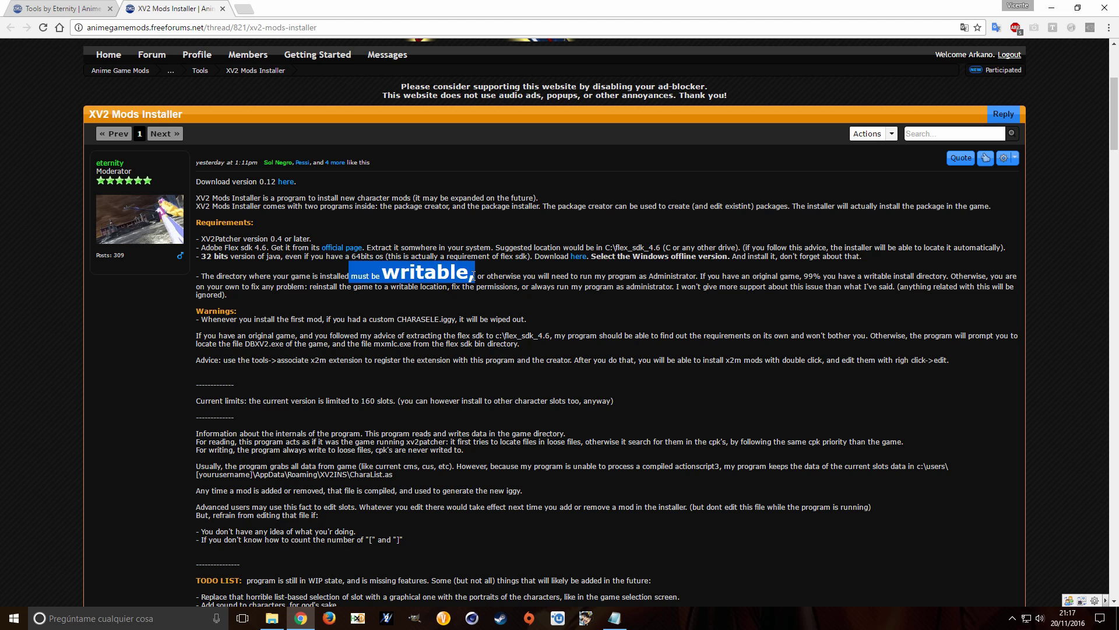
left_click(320, 273)
left_click_drag(219, 275, 475, 278)
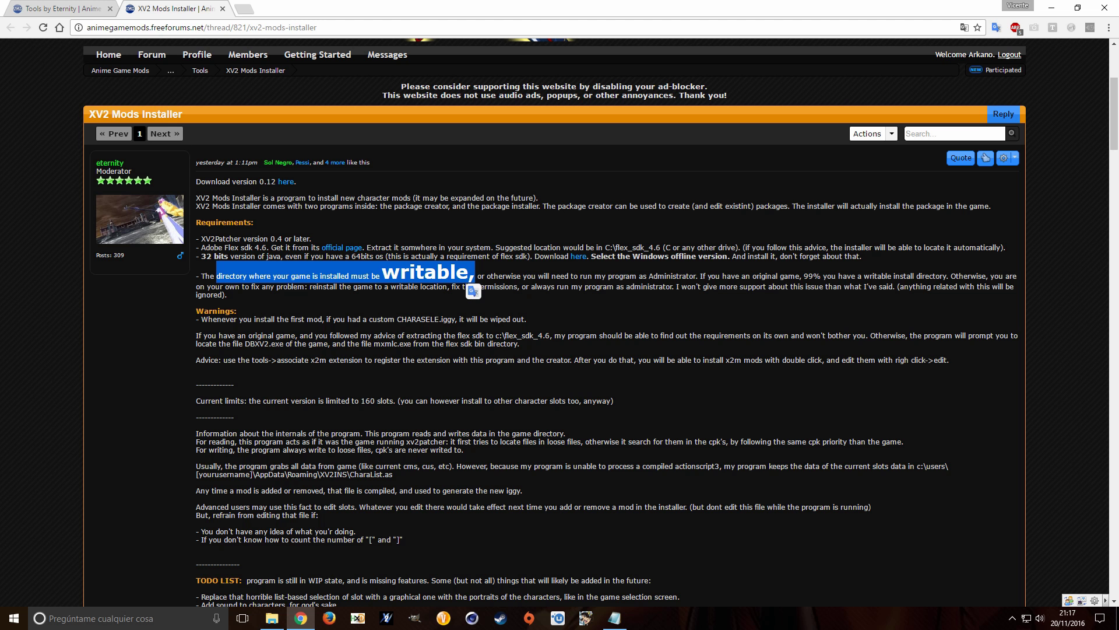
Review the guide's note for those without the original game, including its line on running the program as Administrator, and return to the thread.
left_click(615, 618)
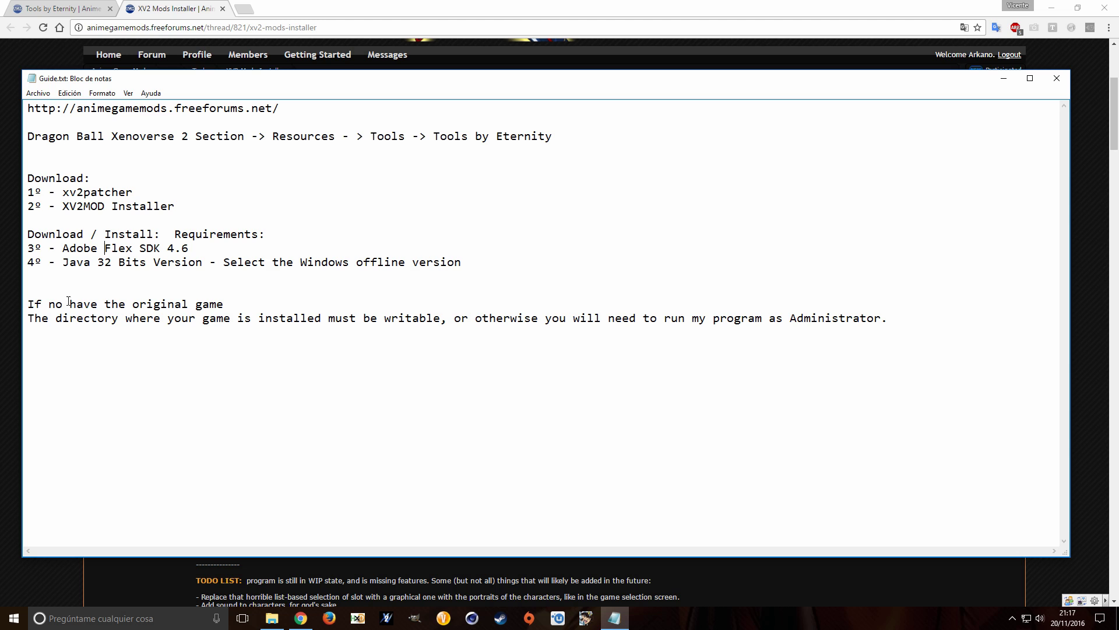
left_click_drag(32, 304, 242, 302)
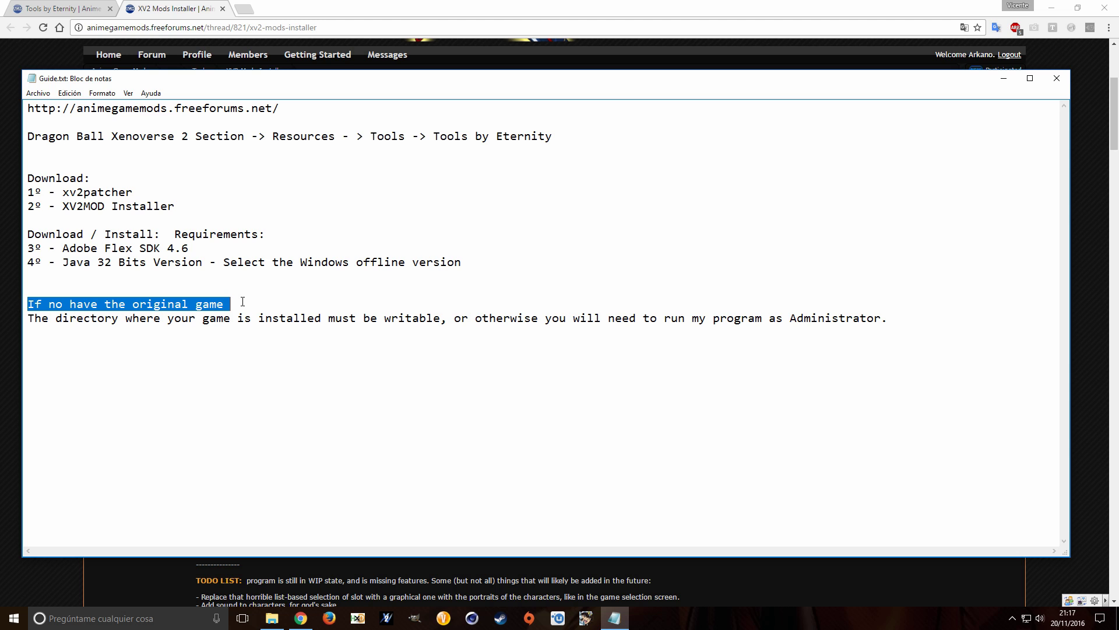
left_click(65, 325)
left_click_drag(33, 318, 903, 323)
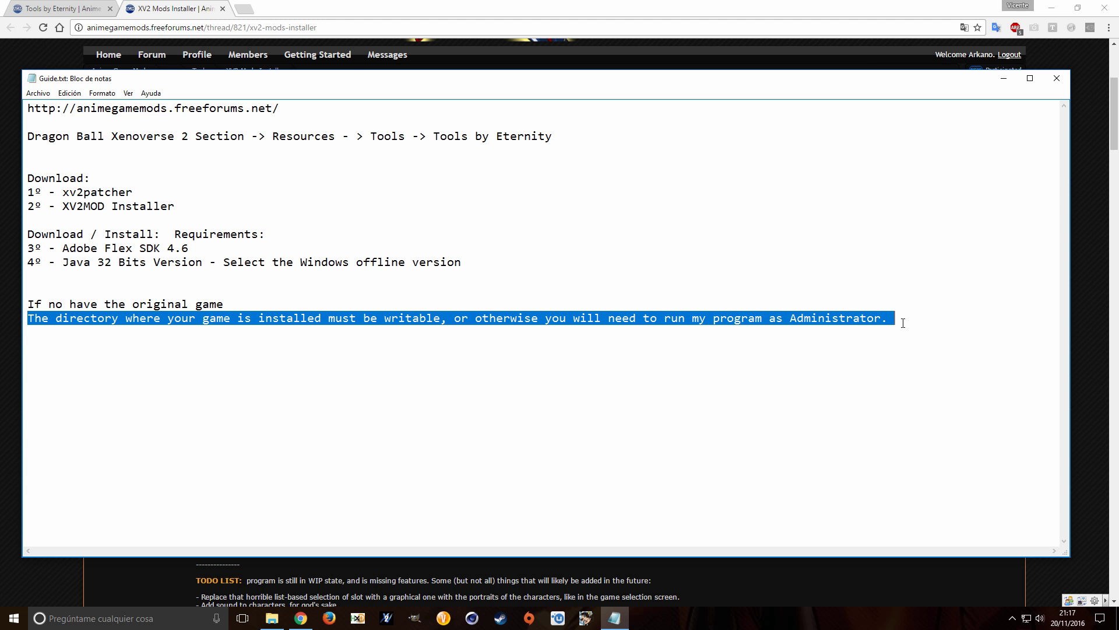
left_click(1003, 78)
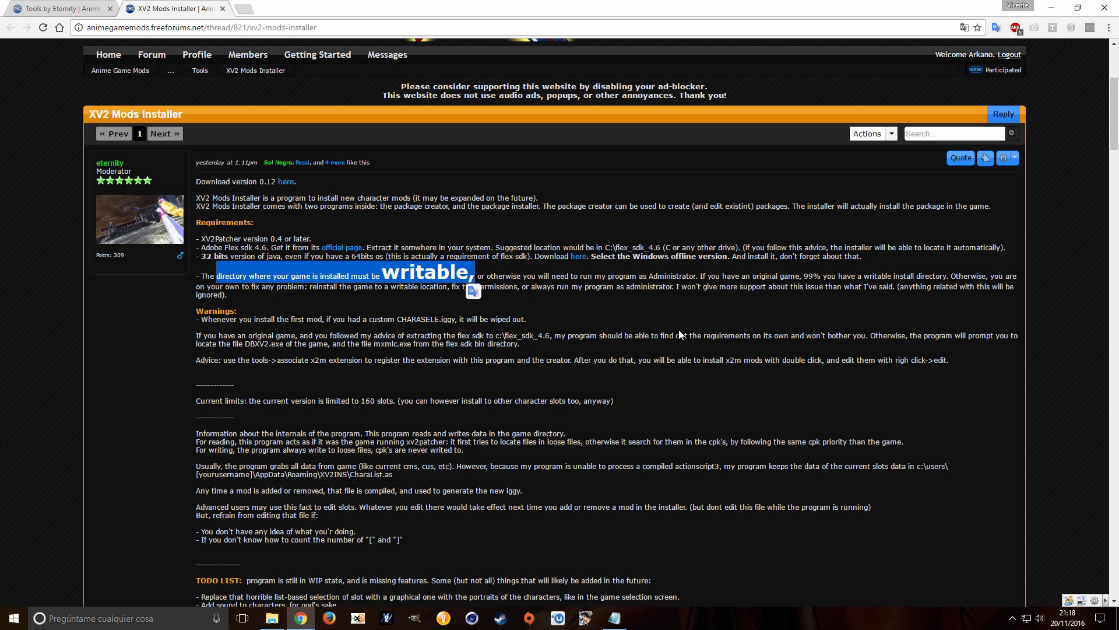
left_click(663, 351)
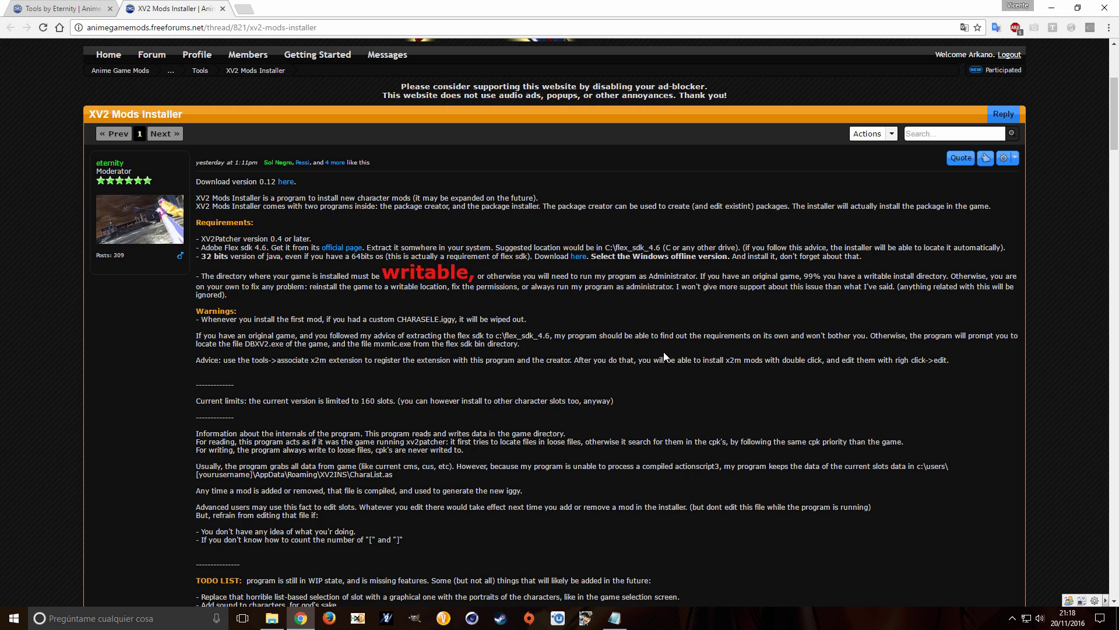
Arrange the xv2patcher and XV2INS archives on the desktop in one row with the mod file, xv2patcher first.
left_click(1053, 9)
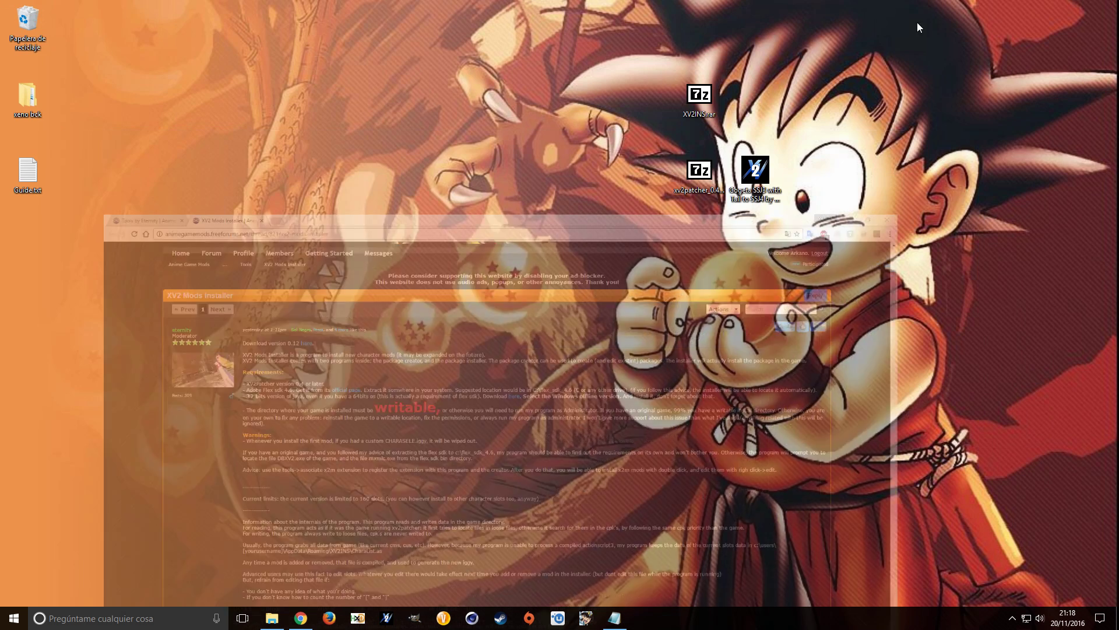
left_click_drag(691, 103, 642, 105)
left_click_drag(644, 172, 701, 172)
left_click_drag(649, 98, 648, 178)
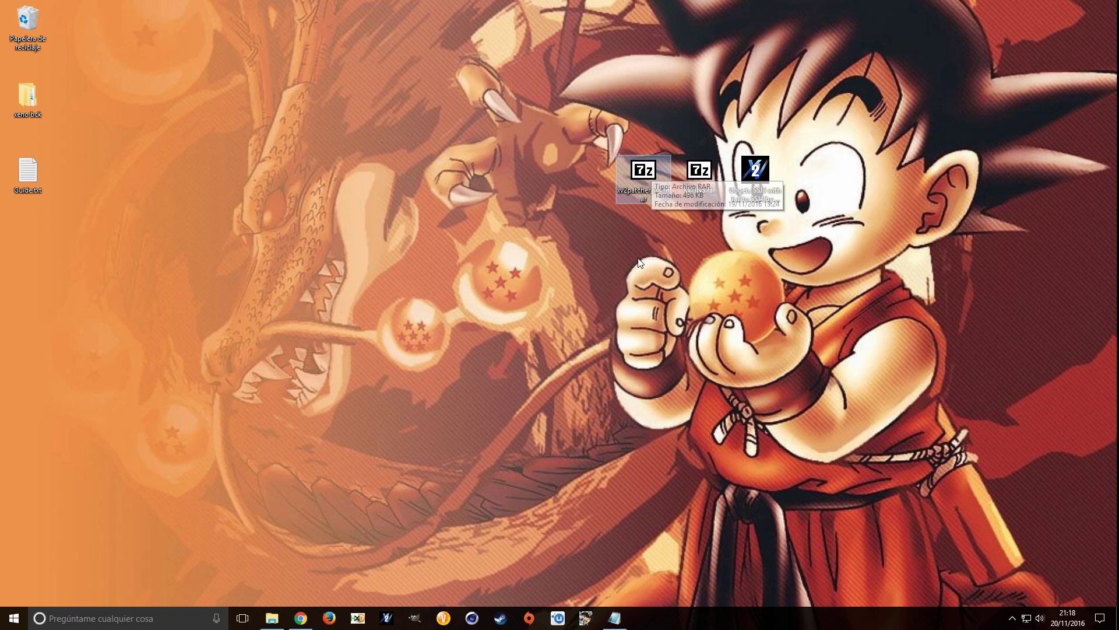
left_click(642, 222)
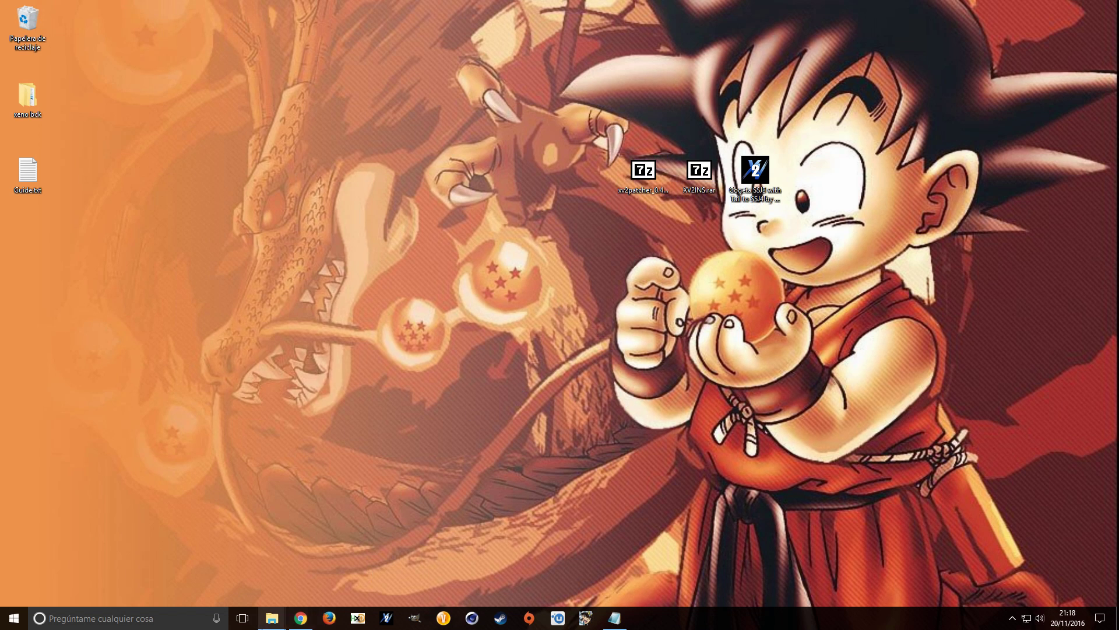
Bring up the DB Xenoverse 2 game folder, check its full path, and place its window clear of the desktop archives.
mouse_move(268, 624)
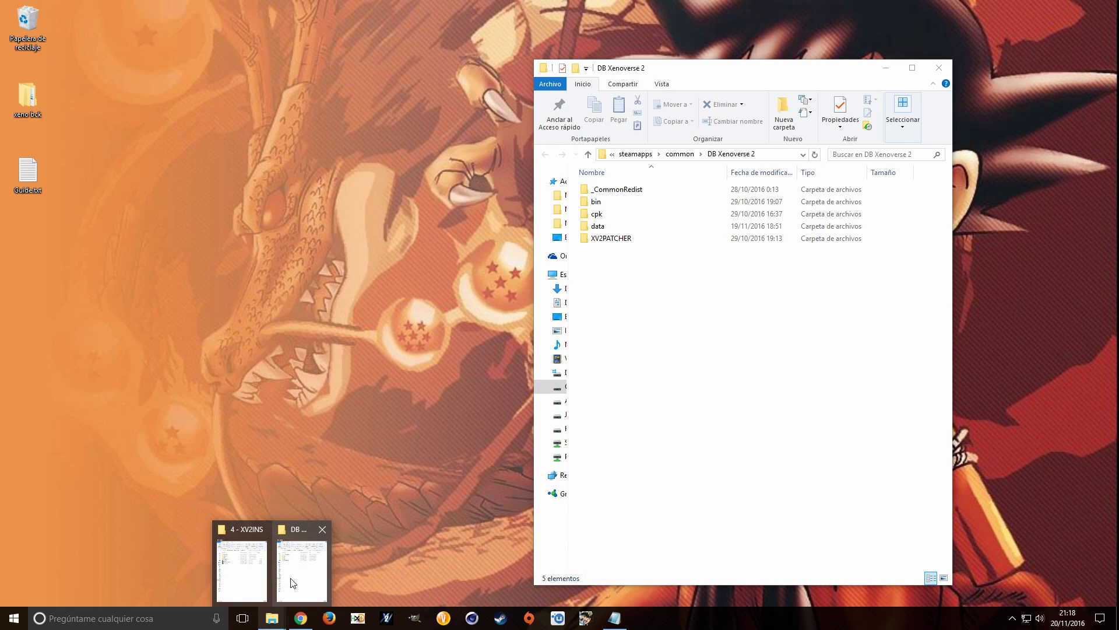
left_click(293, 583)
left_click_drag(818, 71, 455, 67)
left_click(408, 151)
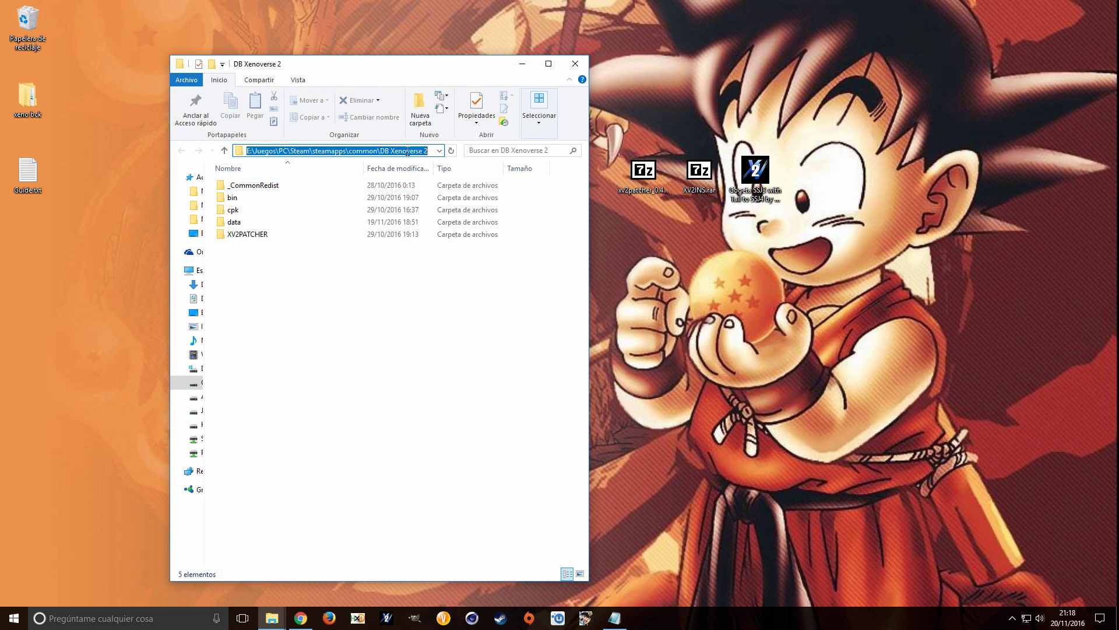
left_click(341, 295)
left_click_drag(439, 59, 321, 46)
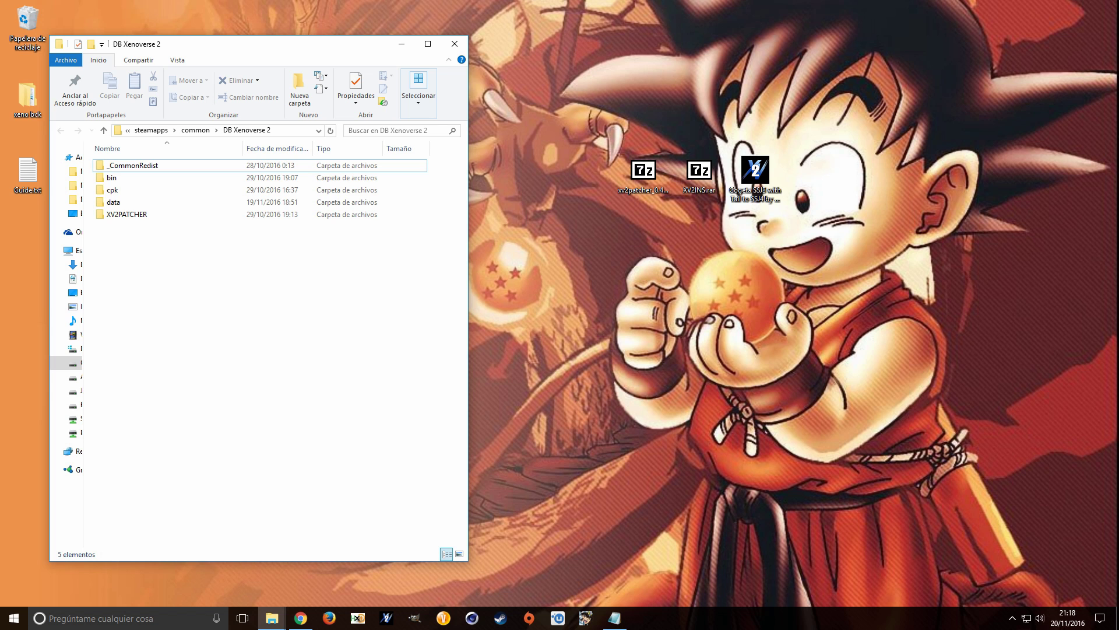
Copy the instruction about the "bin" and "XV2PATCHER" folders from the Tools by Eternity thread into the end of Guide.txt.
mouse_move(615, 622)
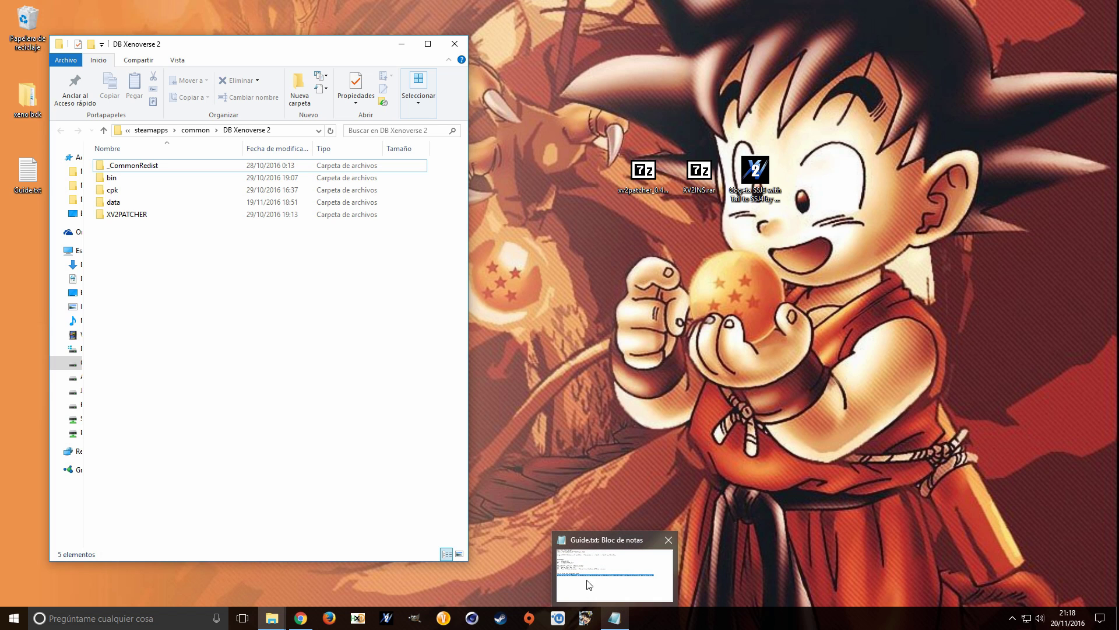
left_click(301, 618)
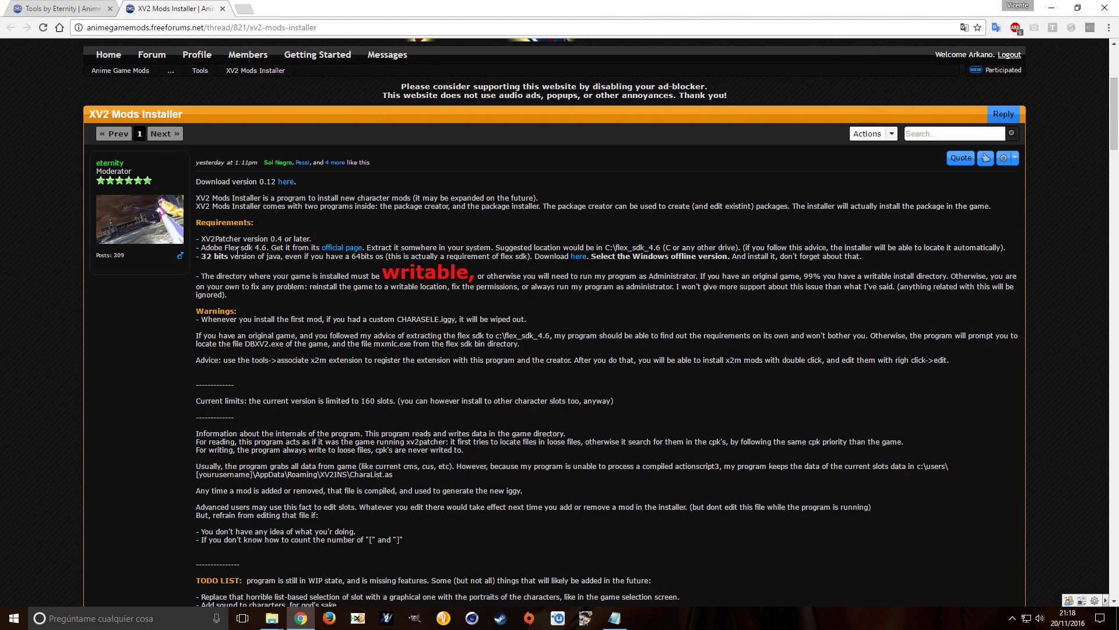
scroll(242, 265, "down", 1)
left_click(58, 8)
scroll(225, 384, "down", 2)
left_click_drag(198, 295, 609, 298)
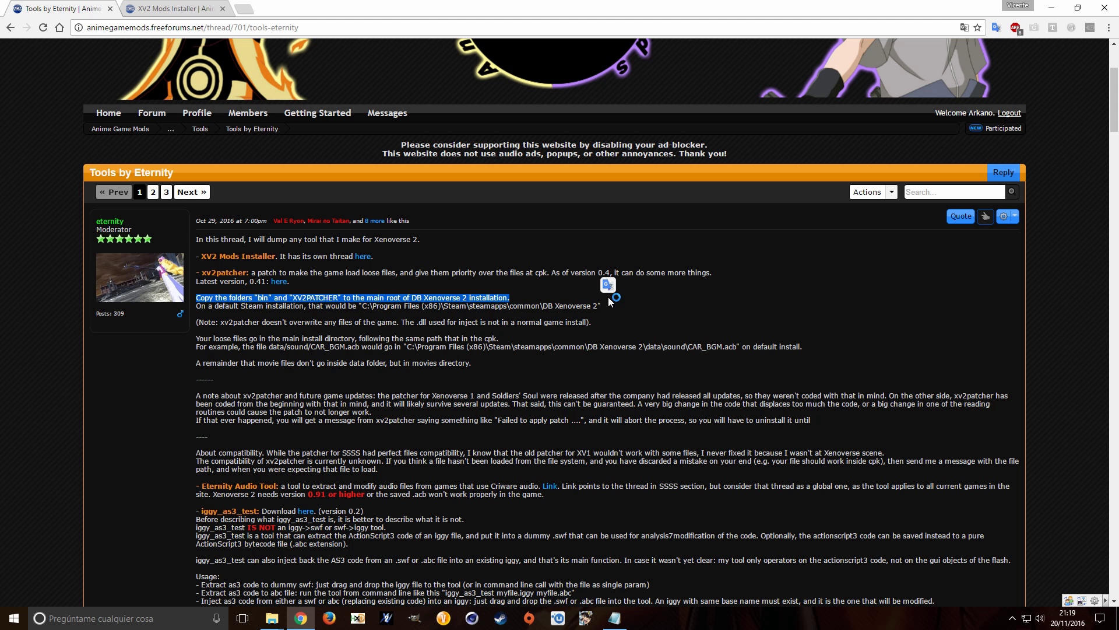
left_click(615, 618)
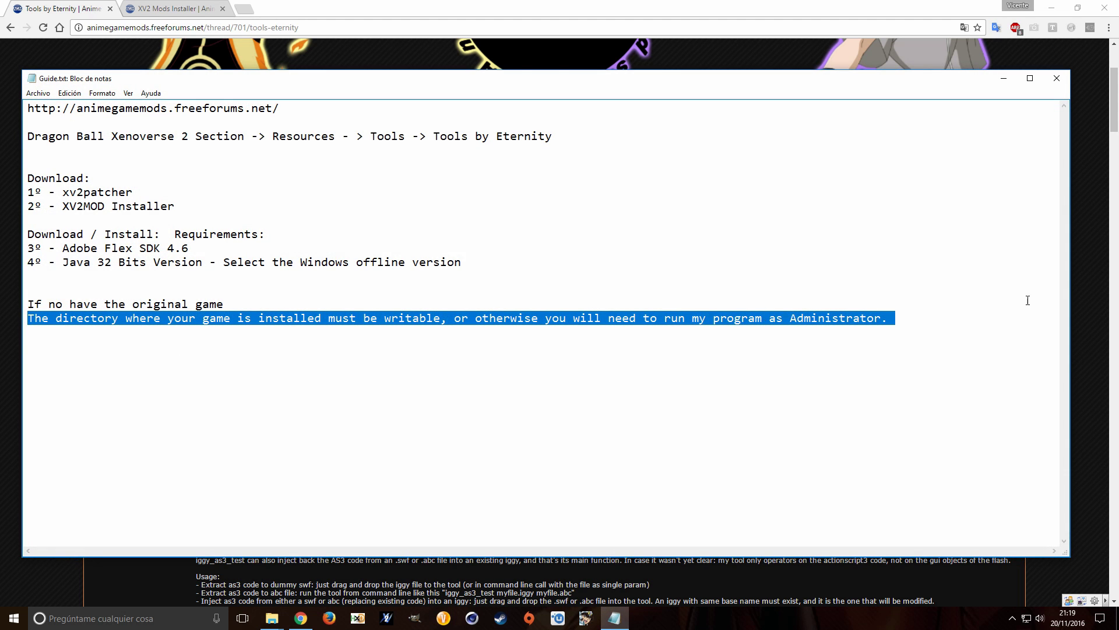
left_click(937, 319)
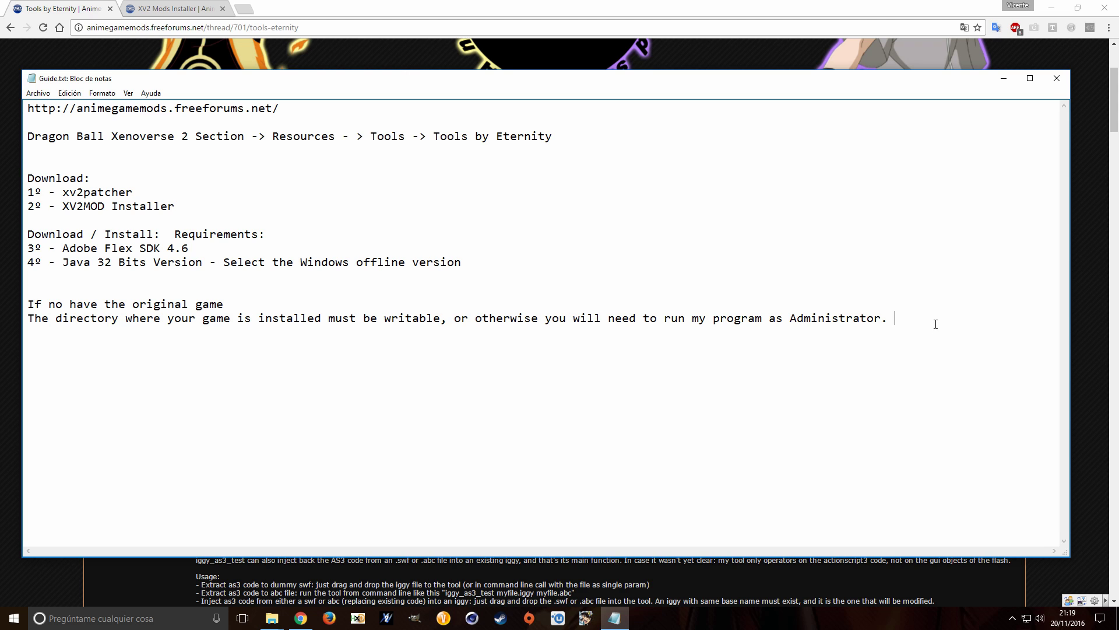
type("Copy the folders \"bin\" and \"XV2PATCHER\" to the main root of DB Xenoverse 2 installation.  Read more: http://animegamemods.freeforums.net/thread/701/tools-eternity#ixzz4QaA4A6nC")
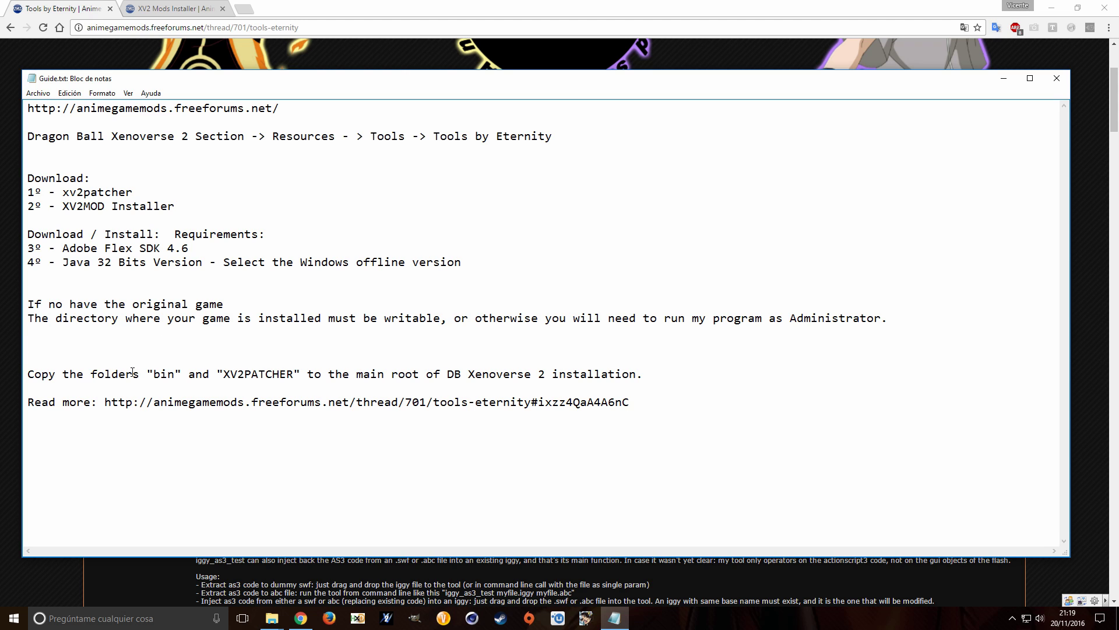
Review the pasted folder-copying instruction in Guide.txt and delete the "Read more" link line below it.
left_click_drag(106, 374, 462, 374)
left_click(238, 374)
left_click(391, 348)
left_click_drag(356, 373, 537, 375)
left_click_drag(630, 402, 4, 403)
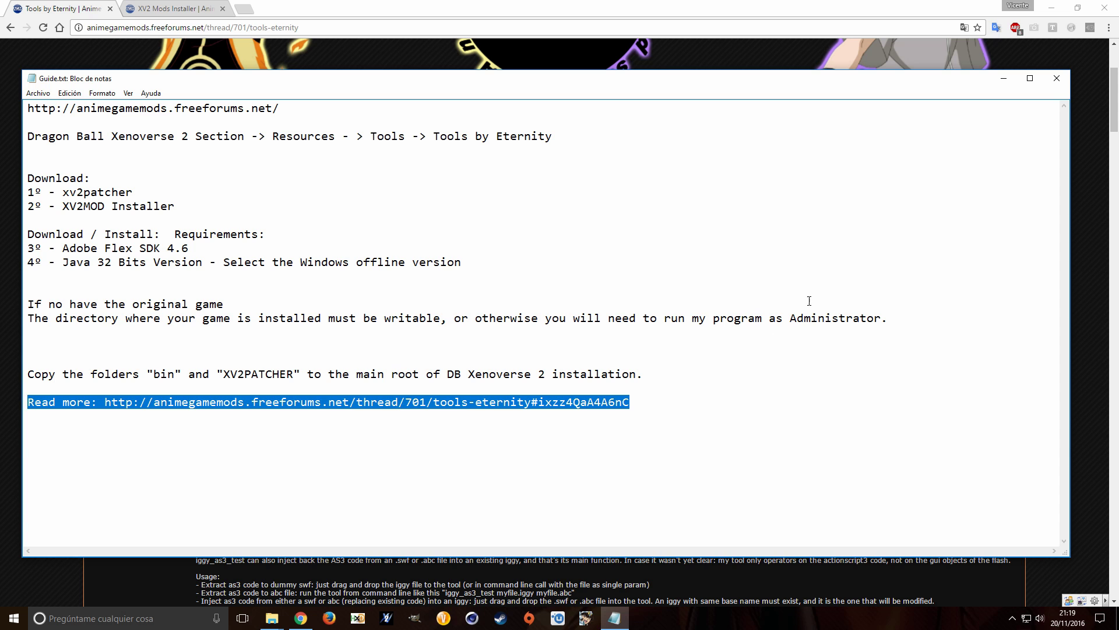
key("BackSpace")
left_click(1004, 78)
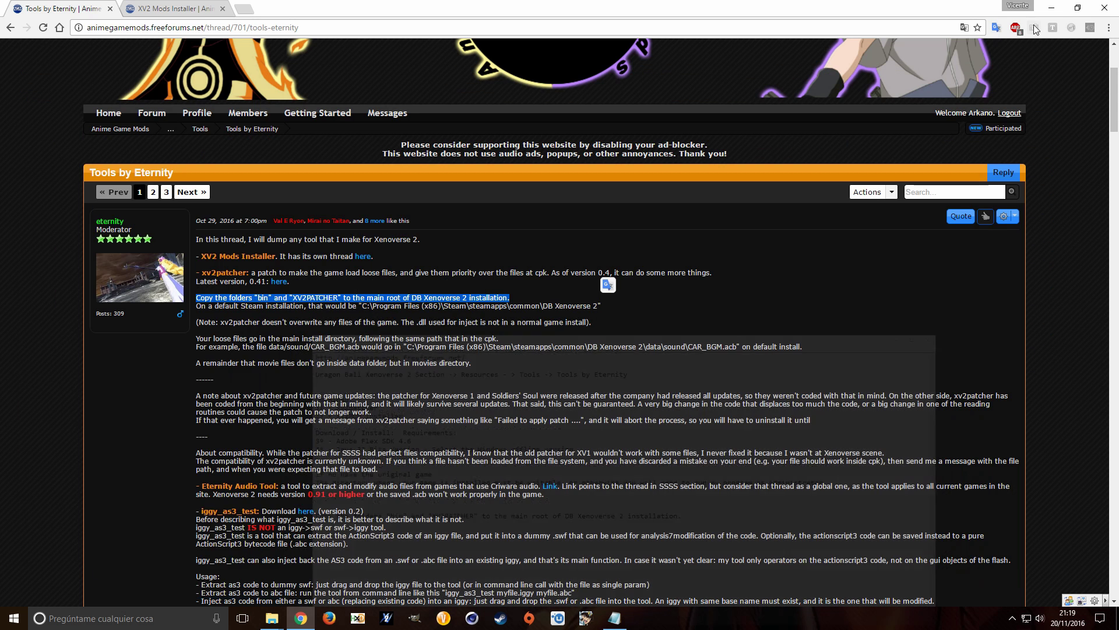
Open the xv2patcher_0.41 archive beside the DB Xenoverse 2 folder and point out the "bin" and "XV2PATCHER" folders to copy there.
left_click(1051, 8)
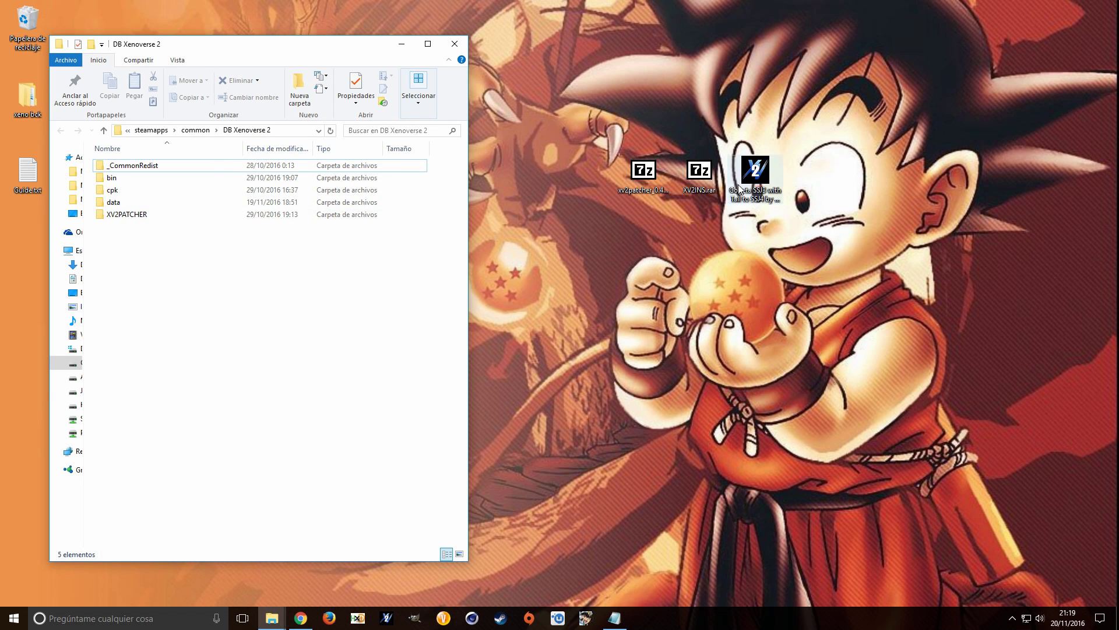
double_click(643, 170)
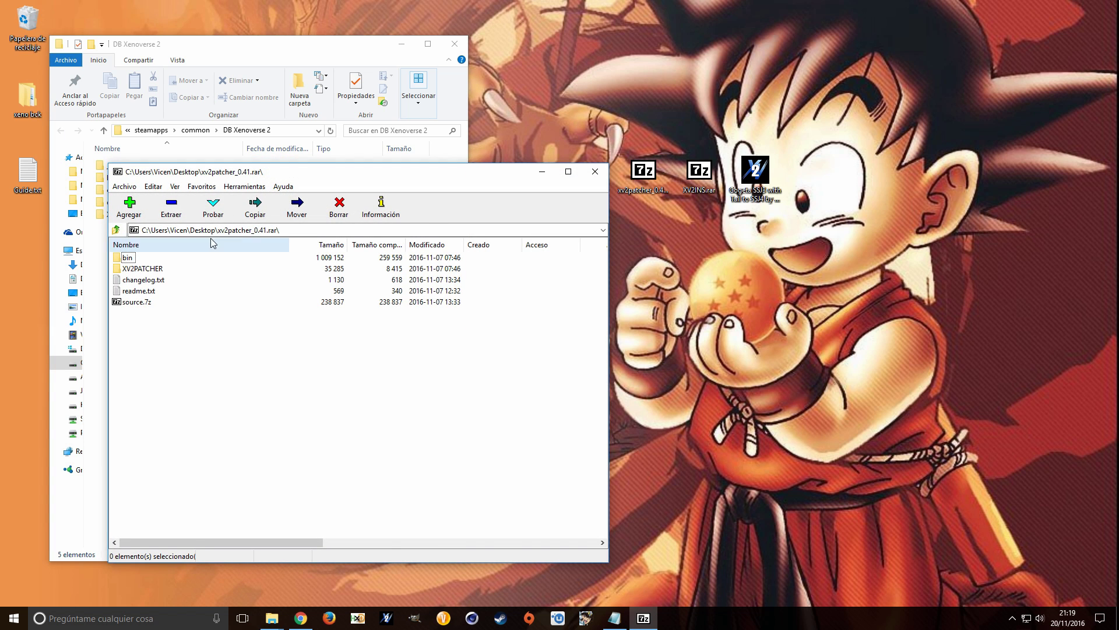
left_click_drag(221, 172, 642, 93)
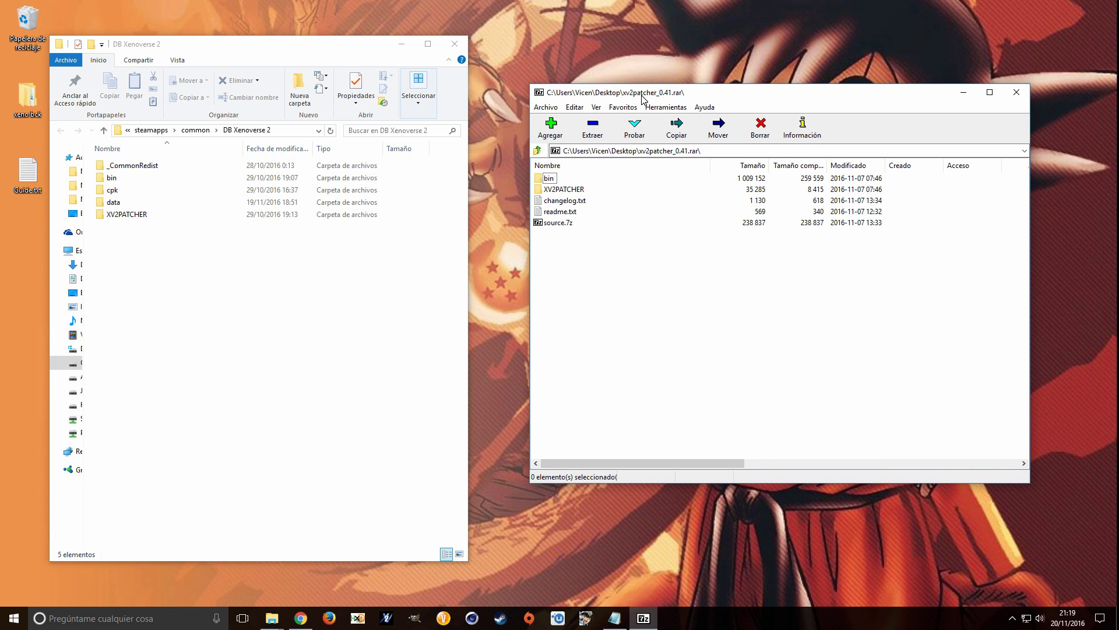
left_click(552, 178)
left_click(563, 190, "shift")
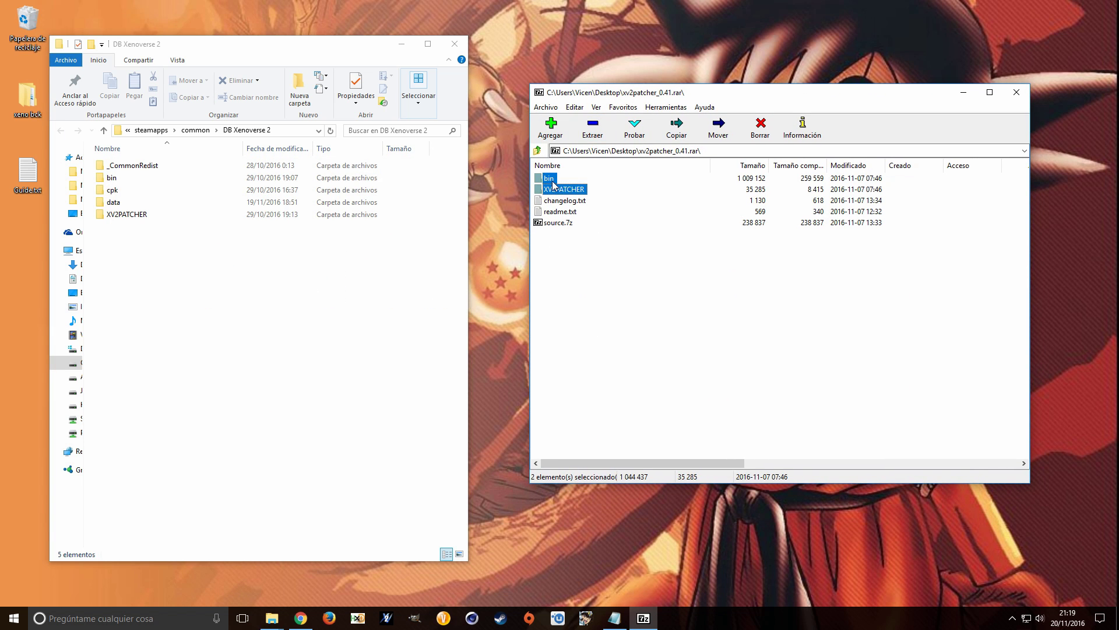
left_click(289, 306)
left_click(334, 225)
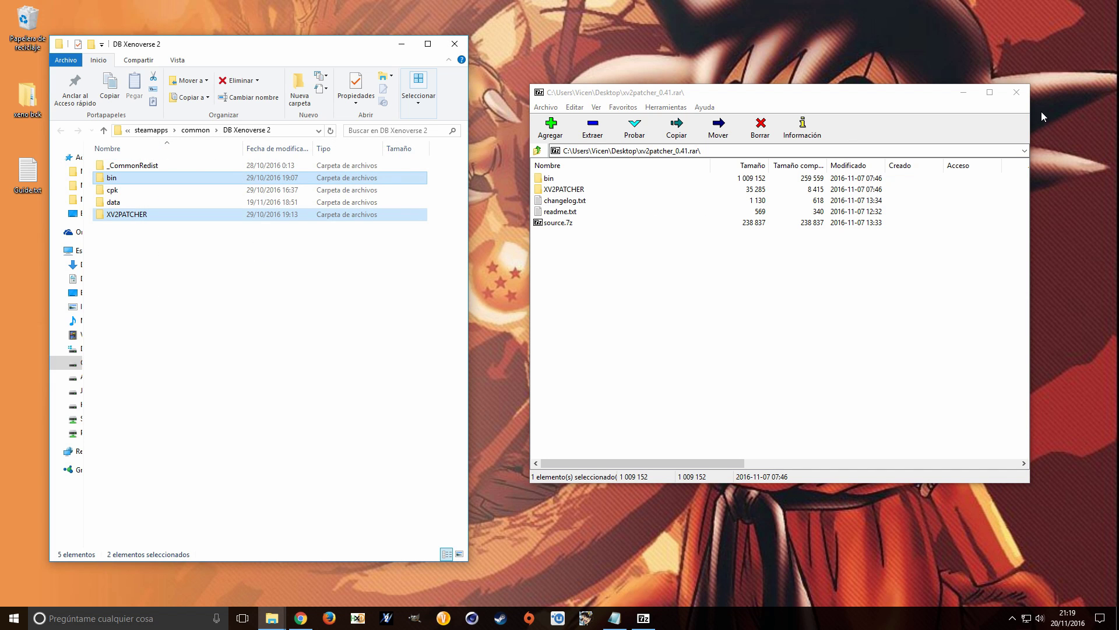
left_click(1017, 92)
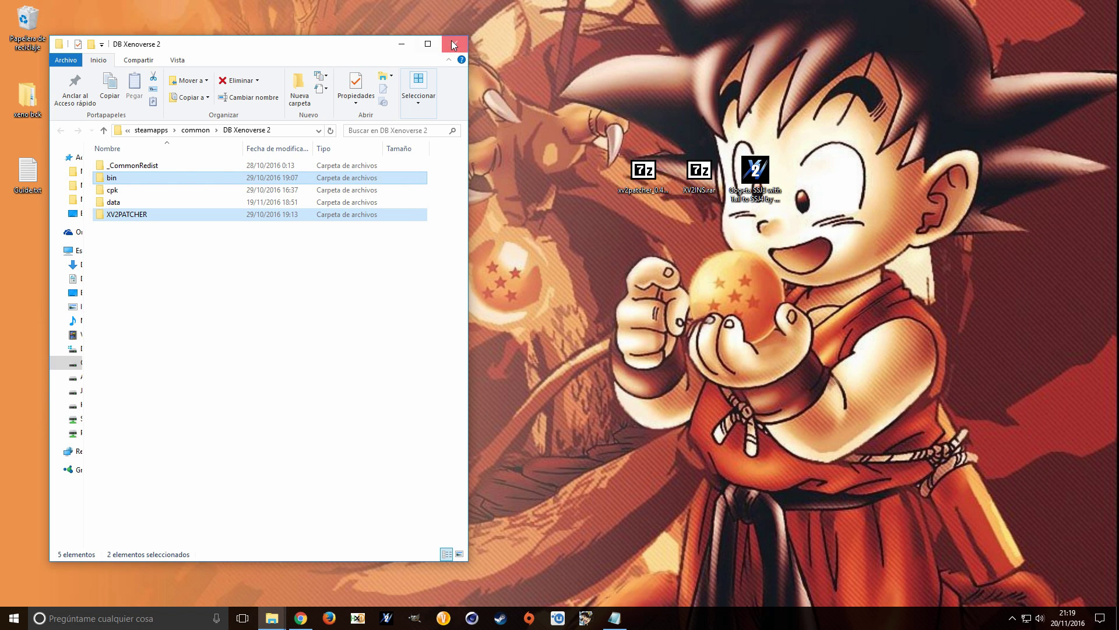
left_click(400, 47)
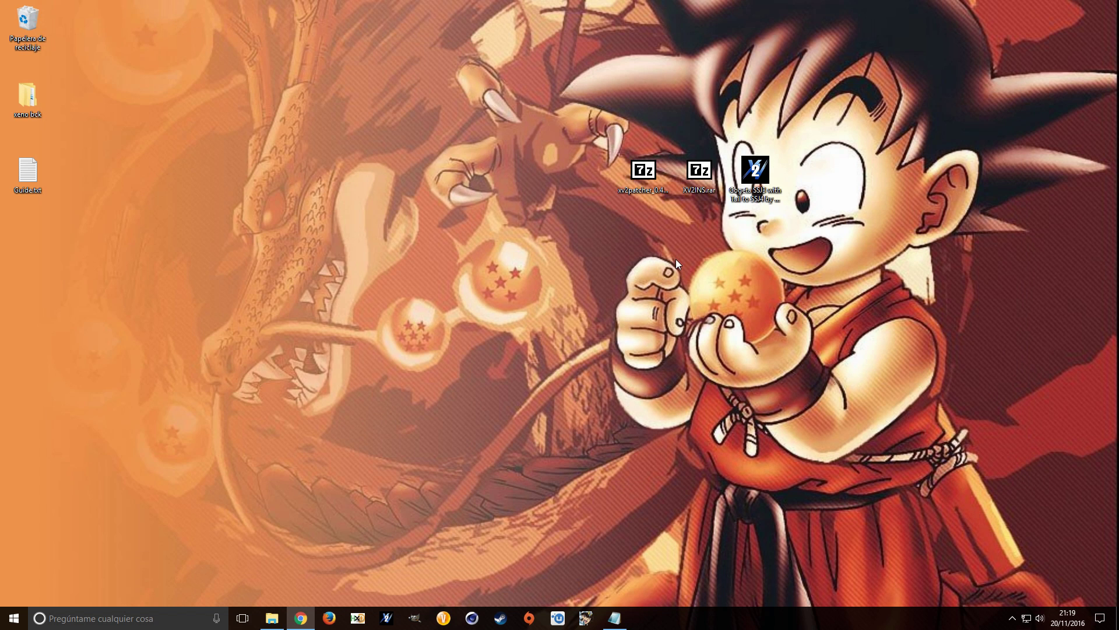
Open the XV2INS archive and bring up the extracted "4 - XV2INS" folder to compare their contents.
double_click(697, 169)
left_click_drag(593, 262, 551, 175)
left_click(598, 273)
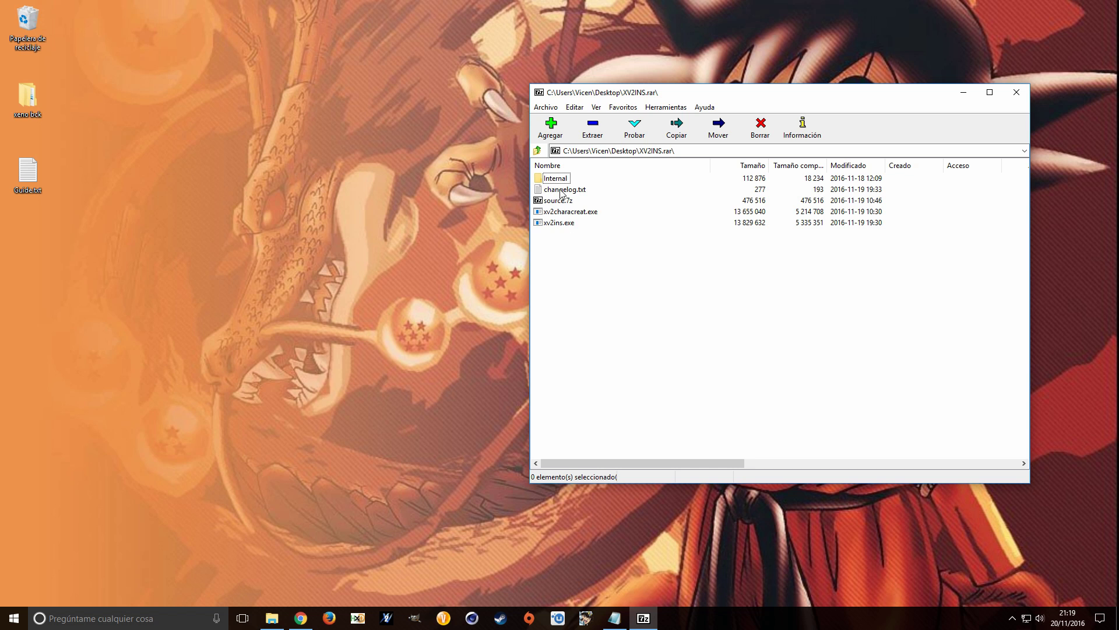
left_click(272, 618)
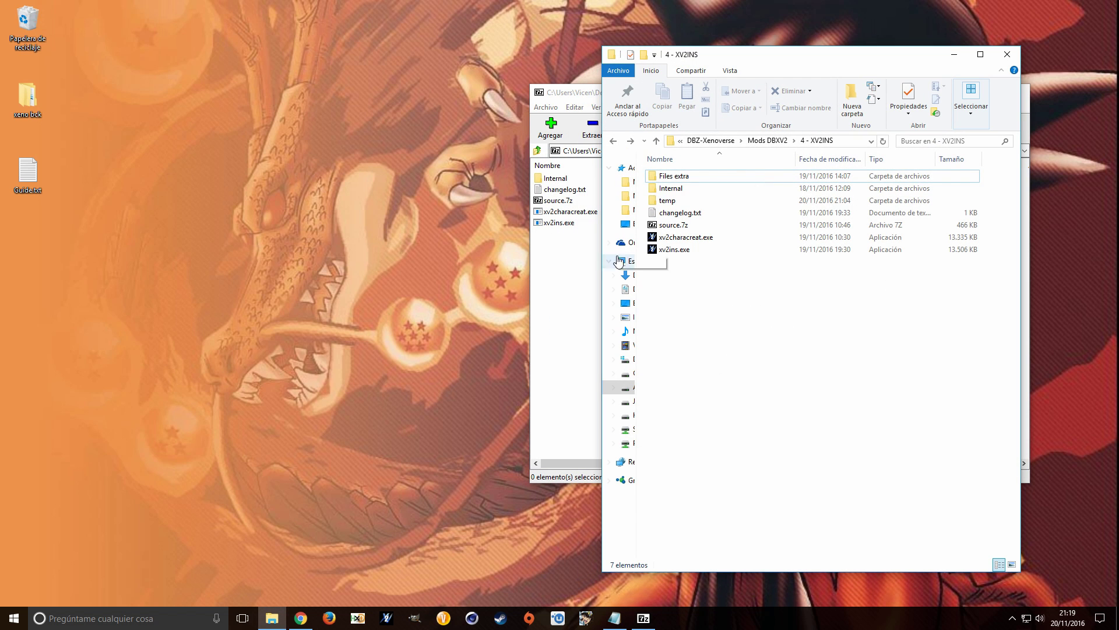
Close the XV2INS archive, launch xv2ins.exe from the "4 - XV2INS" folder, and clear the folder window out of the way.
left_click(581, 260)
left_click(962, 94)
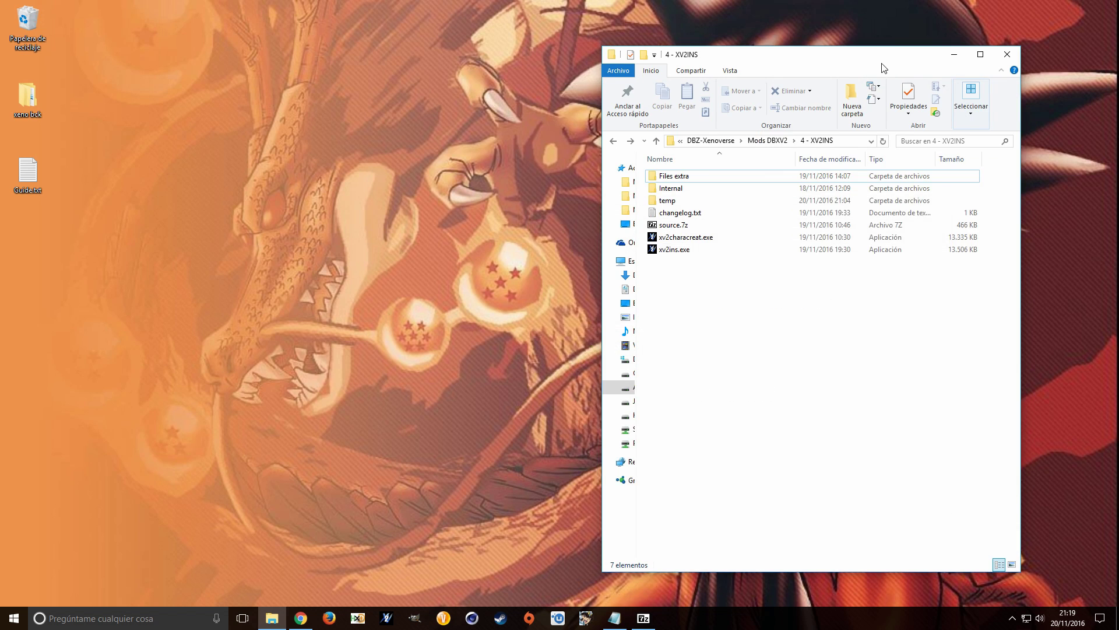
left_click_drag(882, 64, 797, 33)
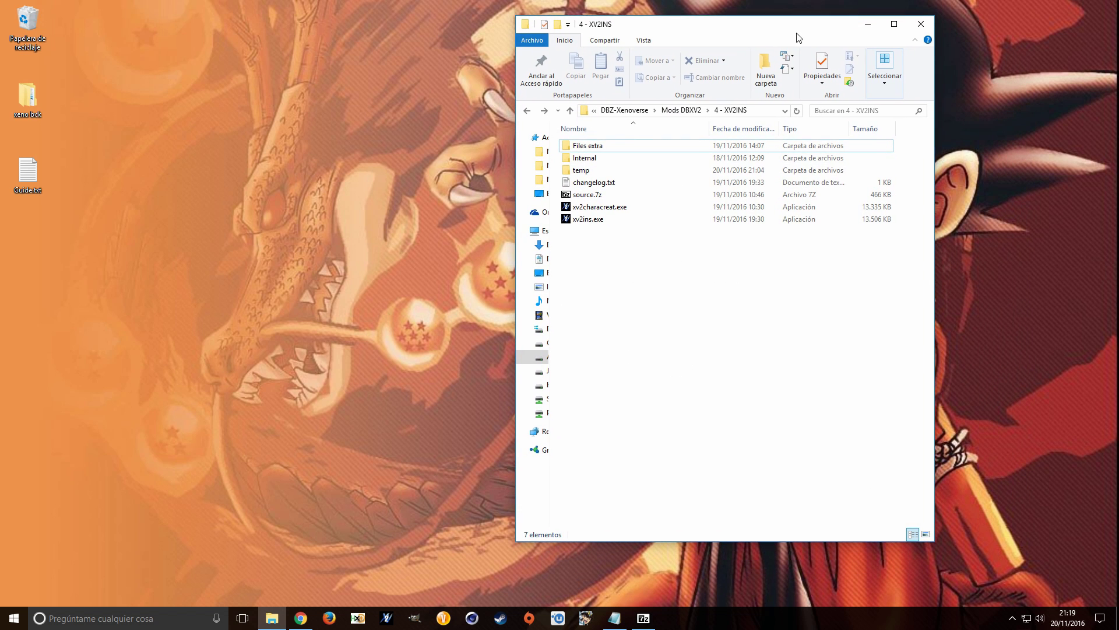
double_click(587, 221)
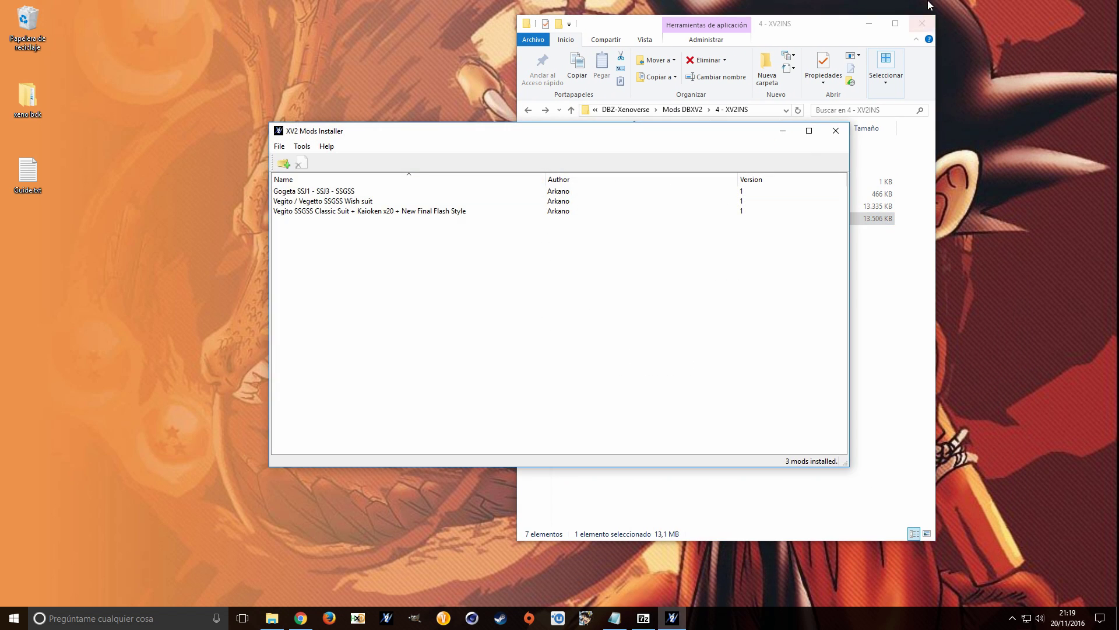
left_click(875, 24)
left_click_drag(545, 142, 327, 143)
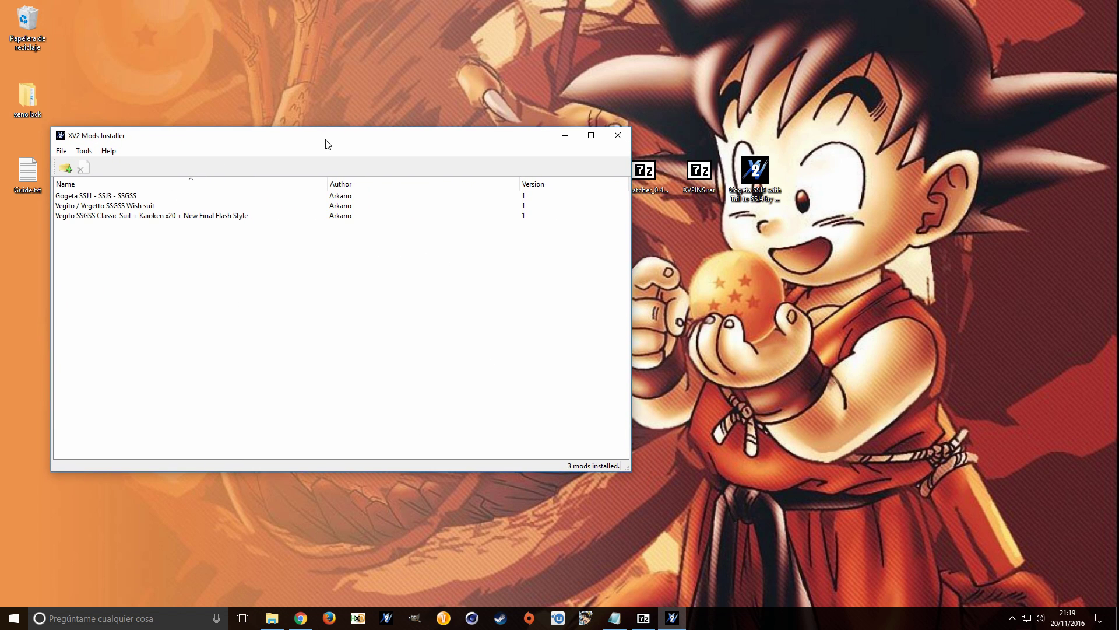
Regroup the xv2patcher and XV2INS archive icons on the desktop and widen the XV2 Mods Installer window.
left_click_drag(644, 170, 700, 94)
left_click_drag(394, 141, 440, 169)
left_click_drag(700, 172, 756, 108)
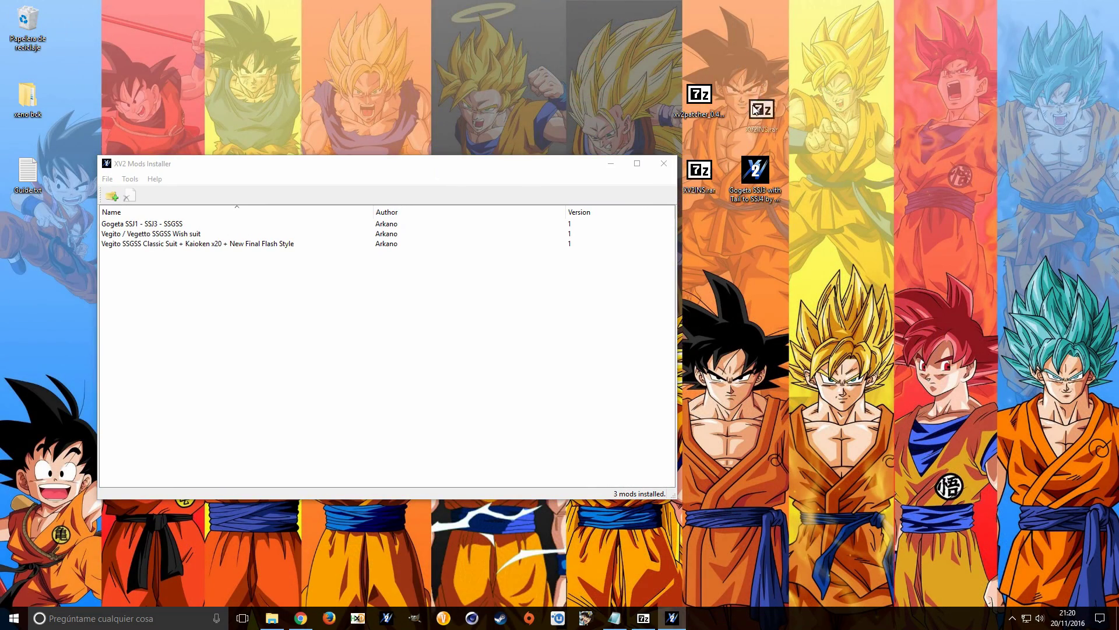
left_click_drag(428, 168, 449, 168)
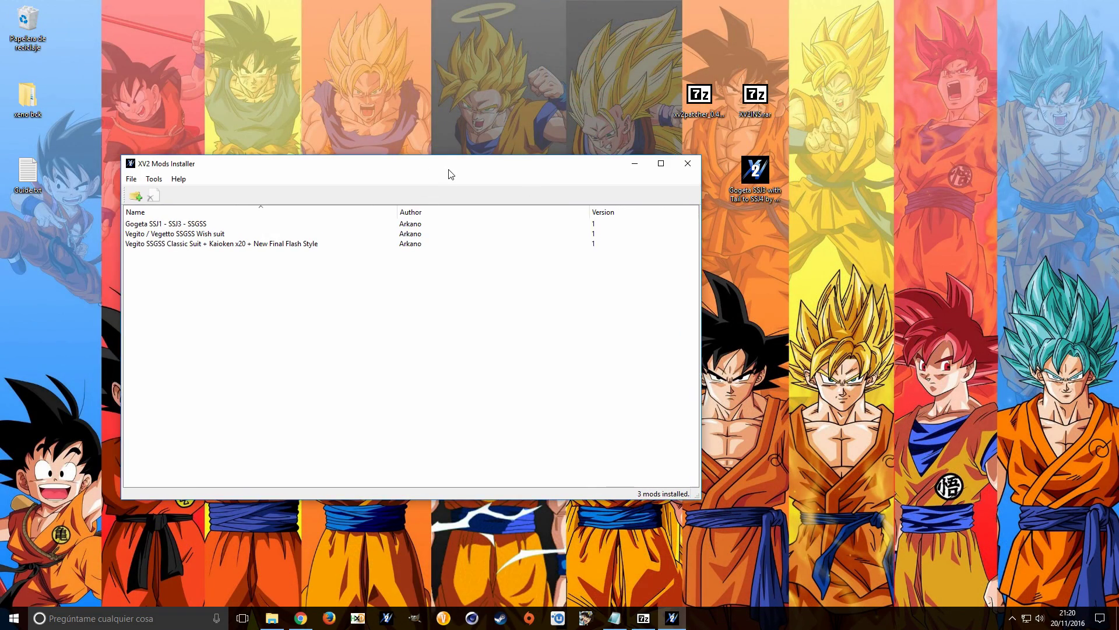
left_click_drag(698, 369, 782, 362)
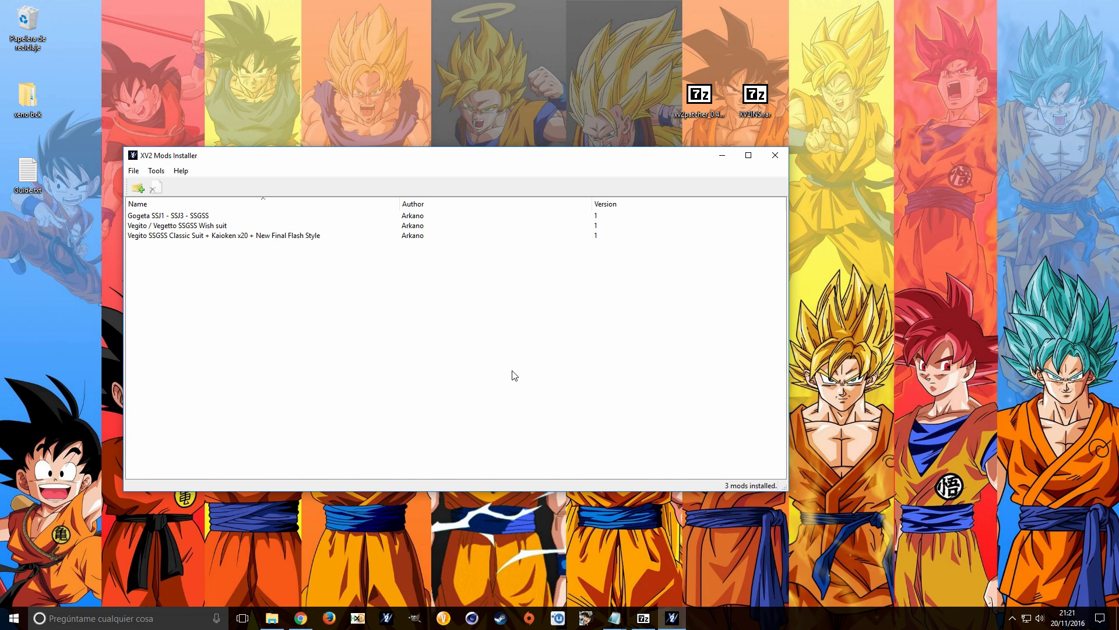
Point out the Gogeta and Vegito entries in the list of installed mods.
left_click(157, 216)
left_click(168, 234)
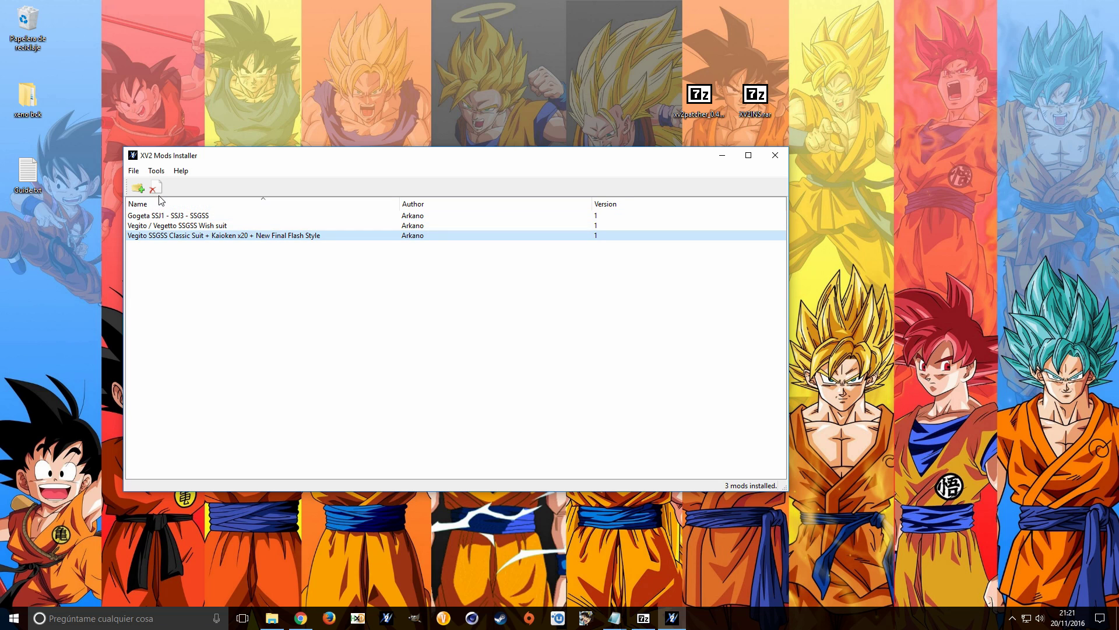
right_click(170, 222)
left_click(170, 215)
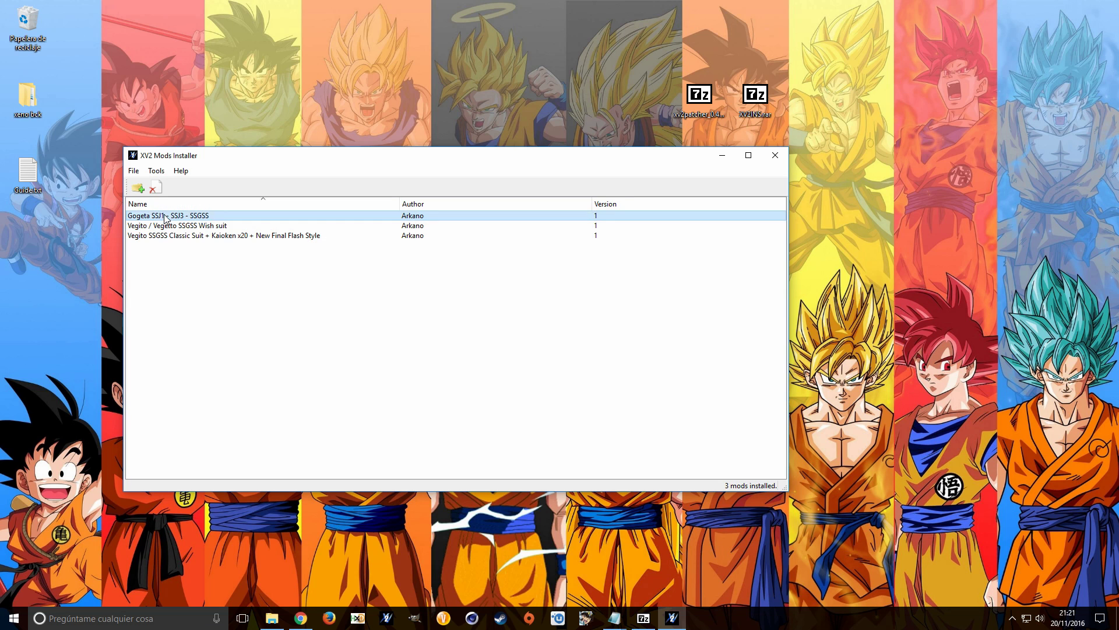
right_click(186, 214)
Browse to the desktop in the Install mod dialog, cancel it, and show the "Associate .x2m extension" option.
left_click(138, 193)
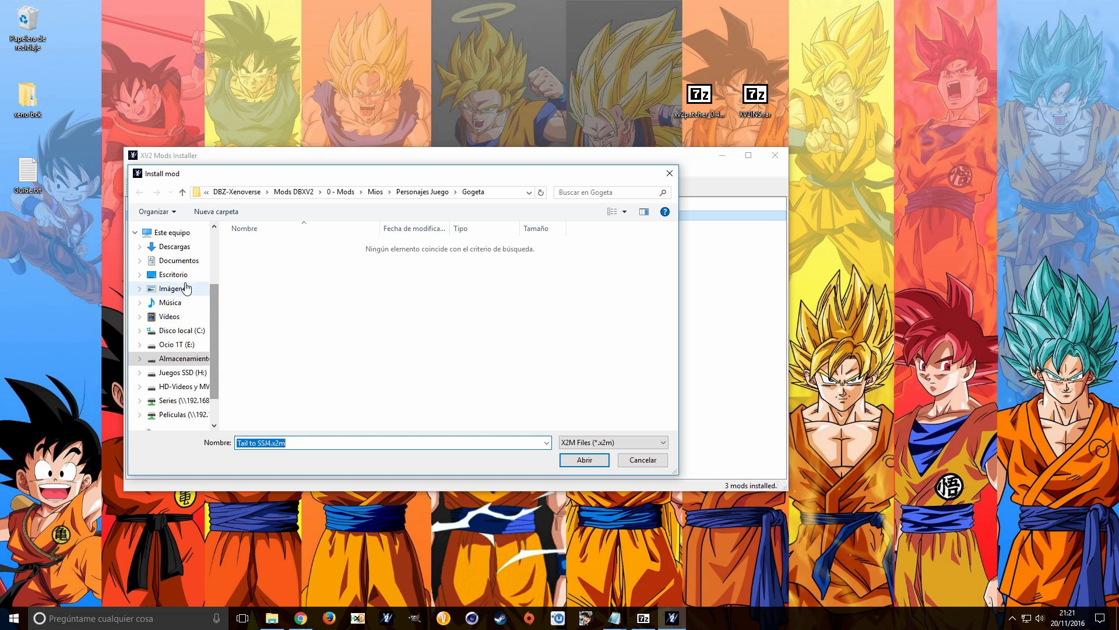
left_click(174, 275)
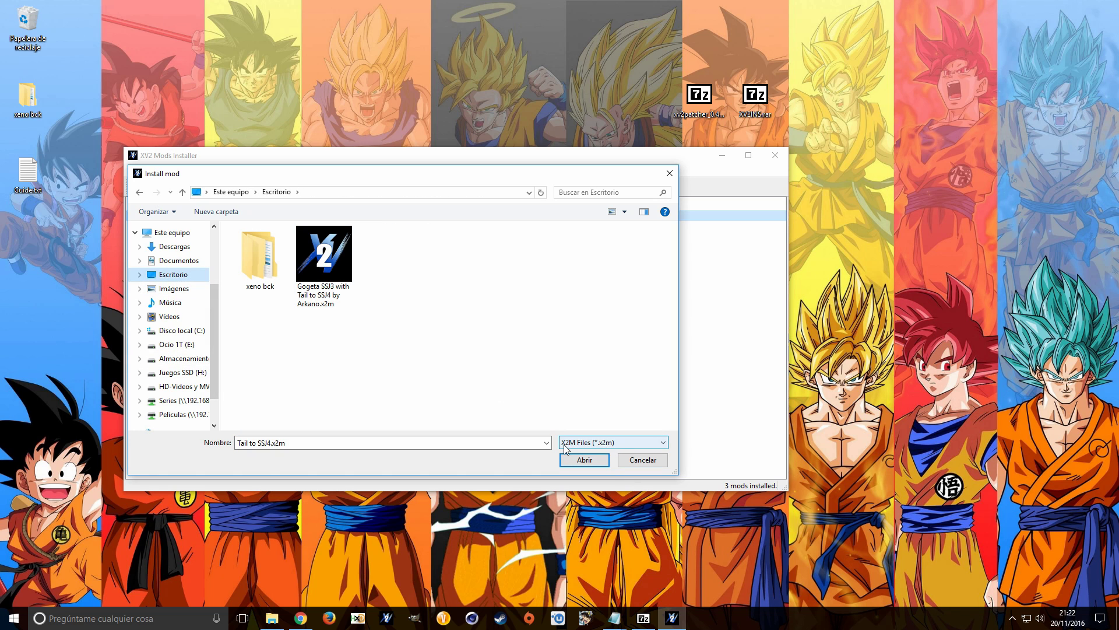
left_click(642, 460)
left_click(157, 171)
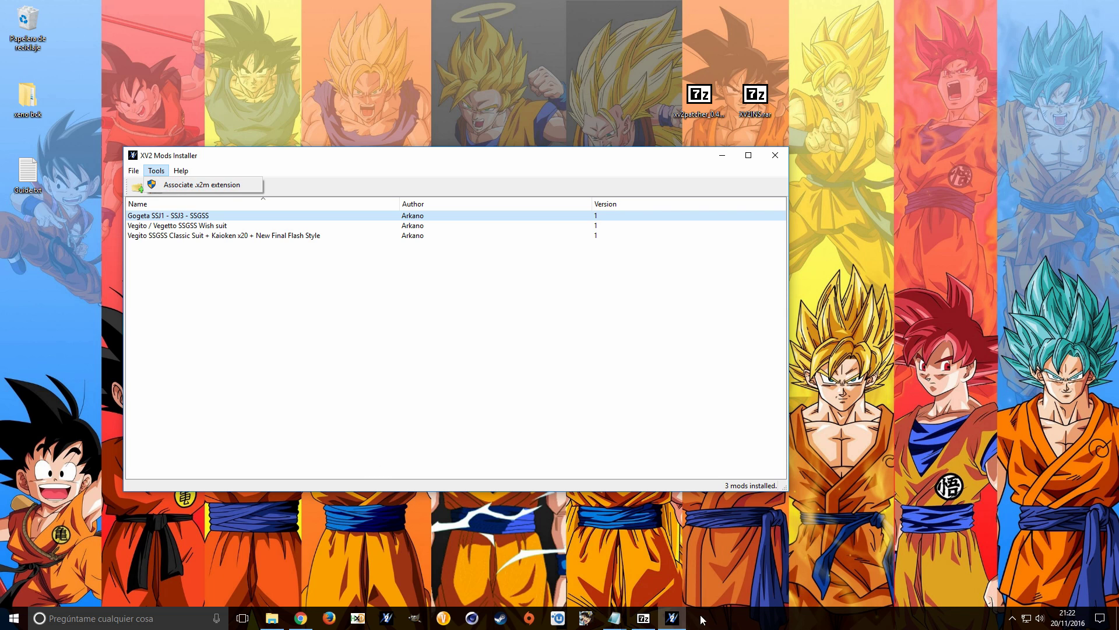
Switch to the untitled Notepad notes, highlight the lines on associating .x2m and installing mods, and minimise both windows.
left_click(615, 618)
left_click(650, 566)
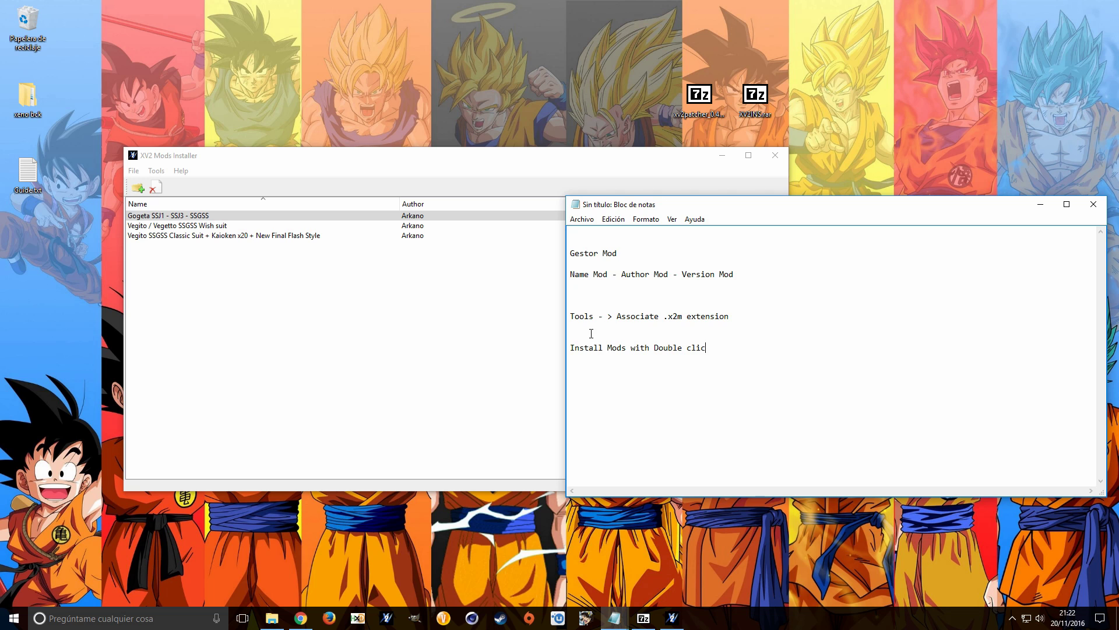
left_click_drag(575, 318, 748, 317)
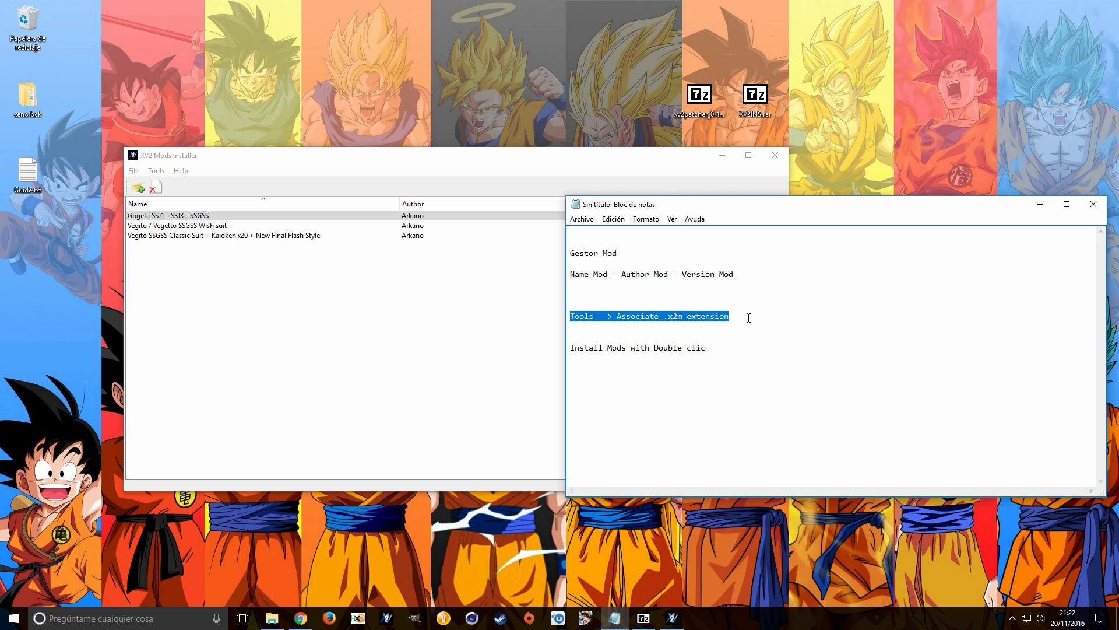
left_click_drag(707, 348, 557, 349)
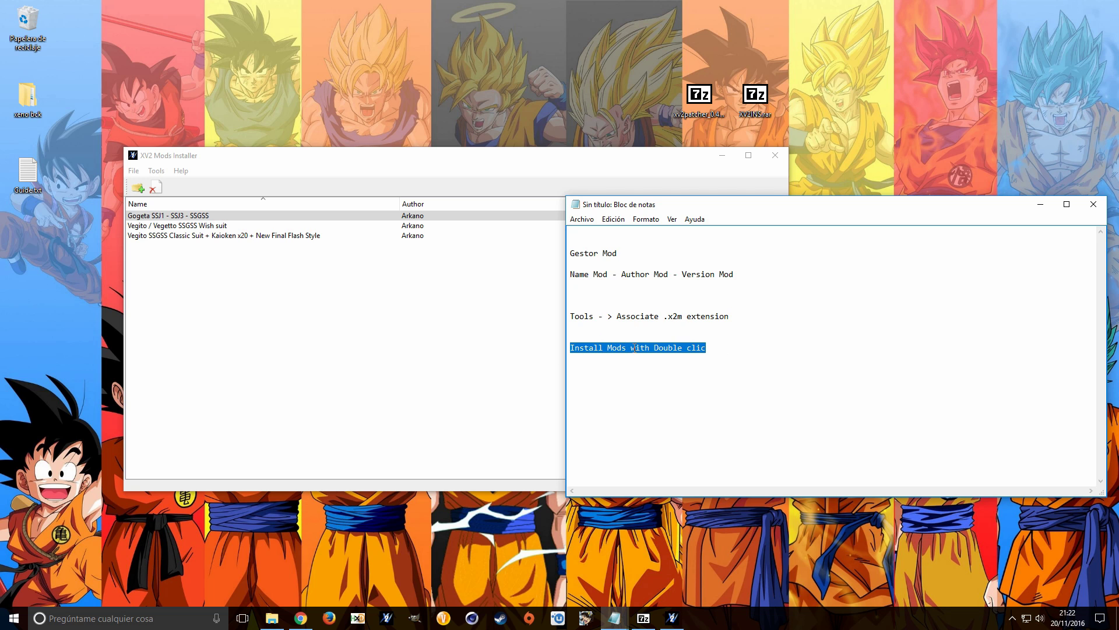
left_click(1041, 205)
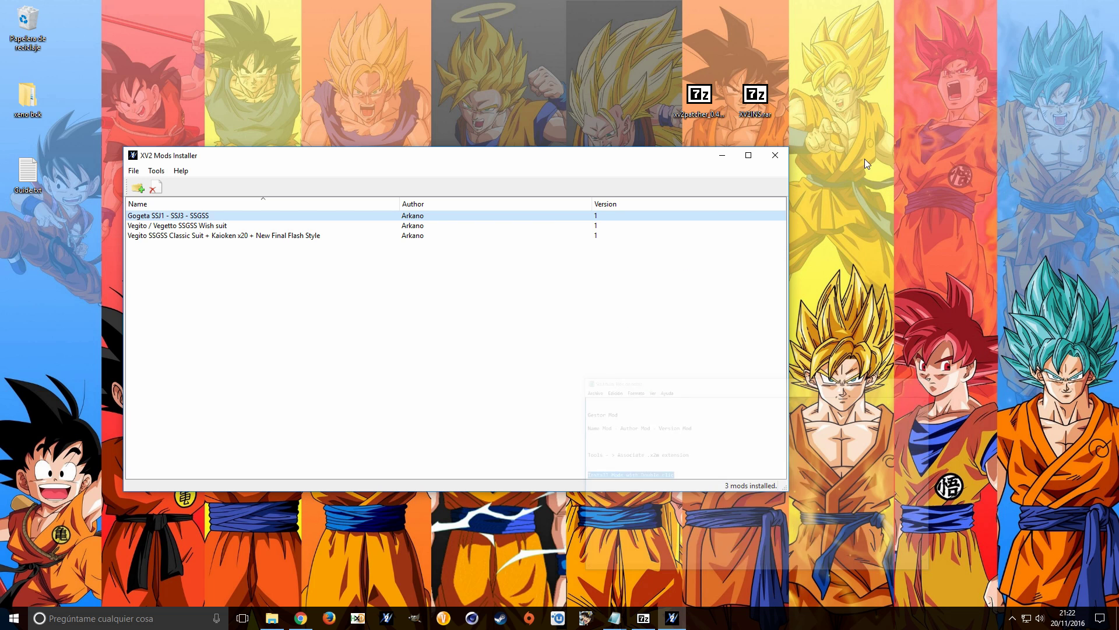
left_click(722, 157)
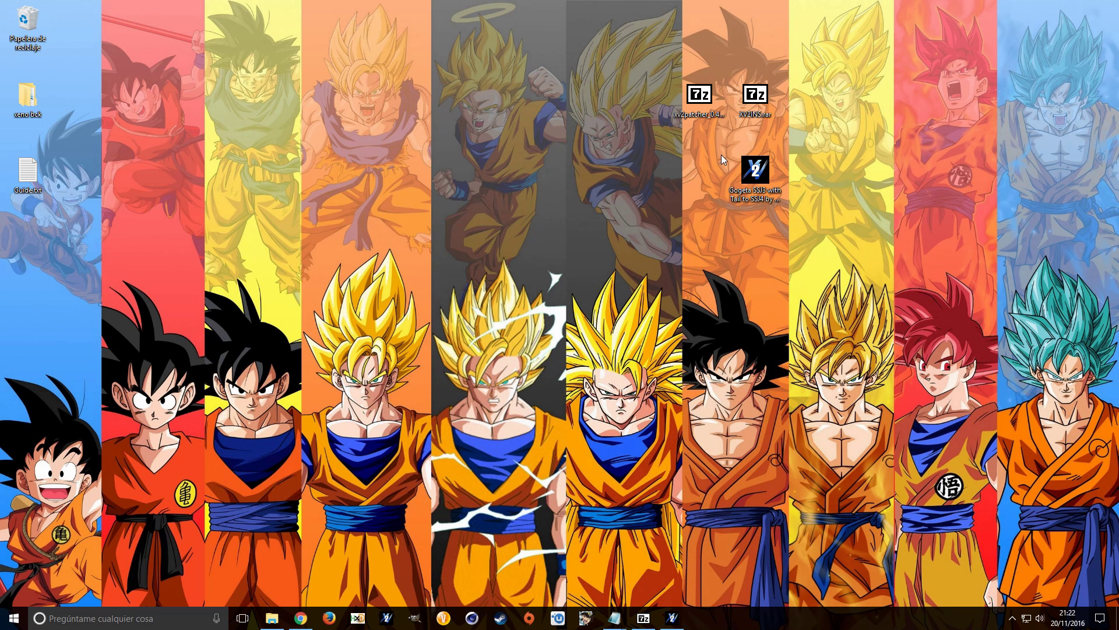
double_click(749, 177)
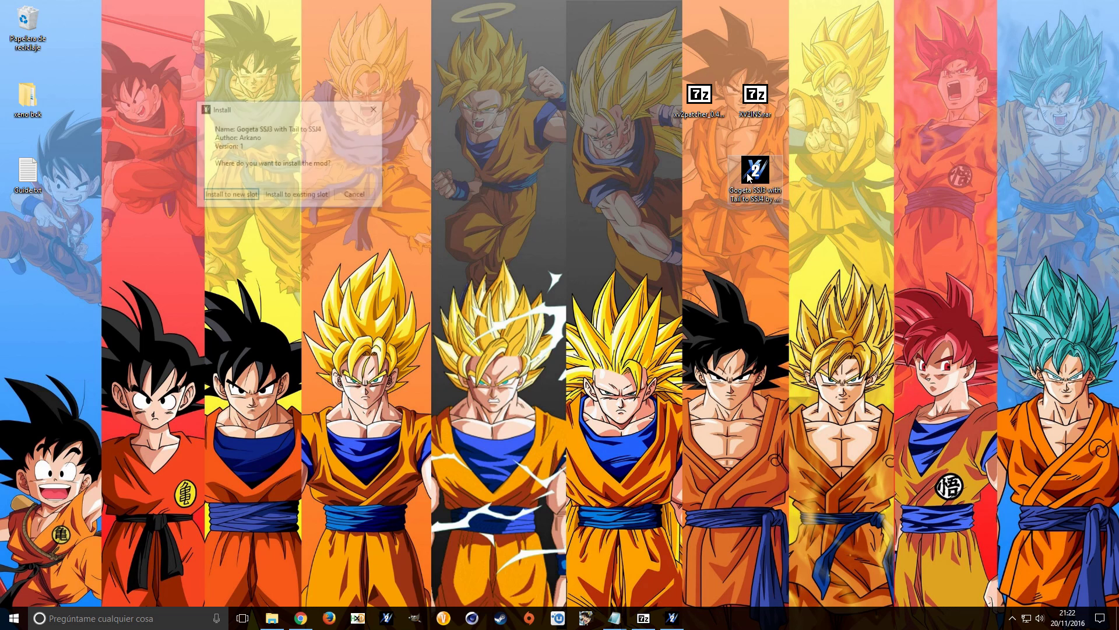
left_click_drag(259, 112, 375, 154)
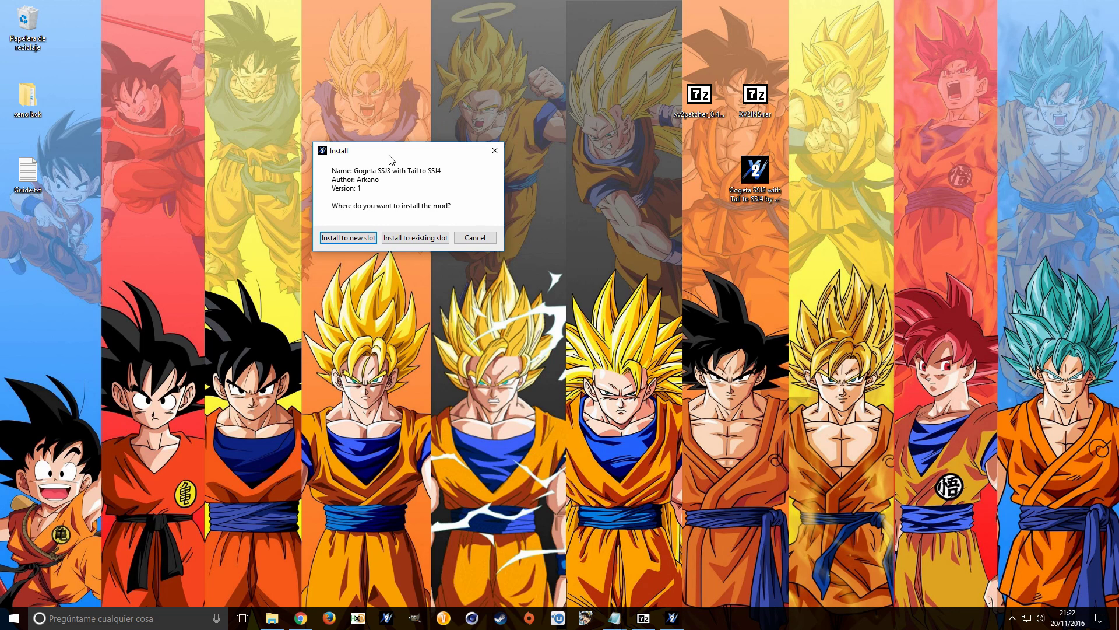
left_click(490, 237)
Open the "Gogeta SSJ3 with Tail to SSJ4" .x2m mod from the desktop and move its Install dialog toward the middle.
double_click(764, 178)
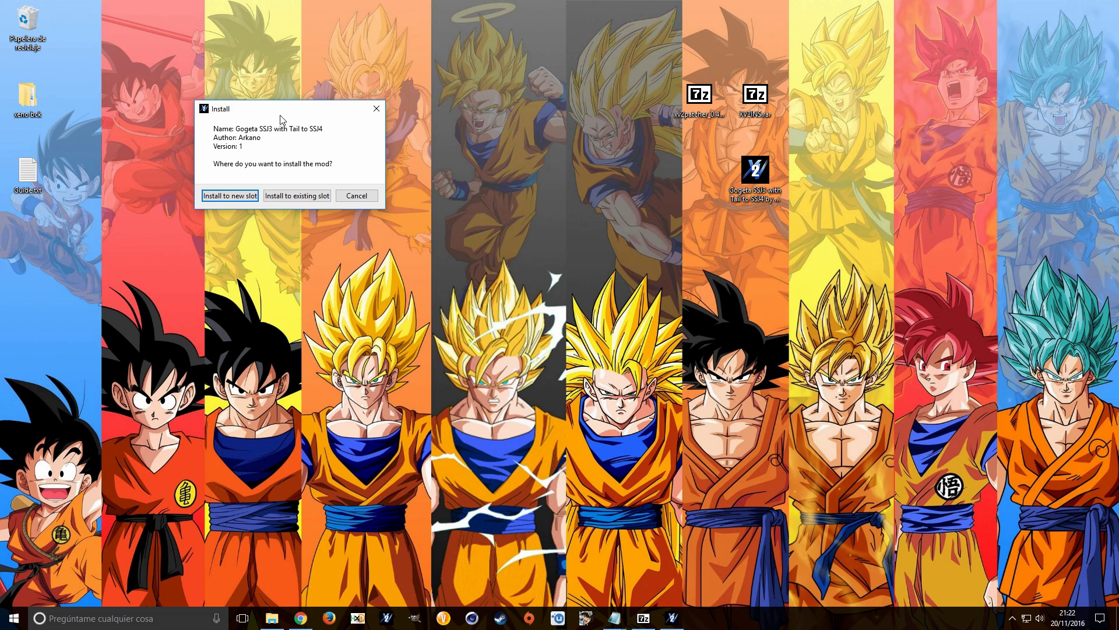
left_click_drag(280, 114, 437, 201)
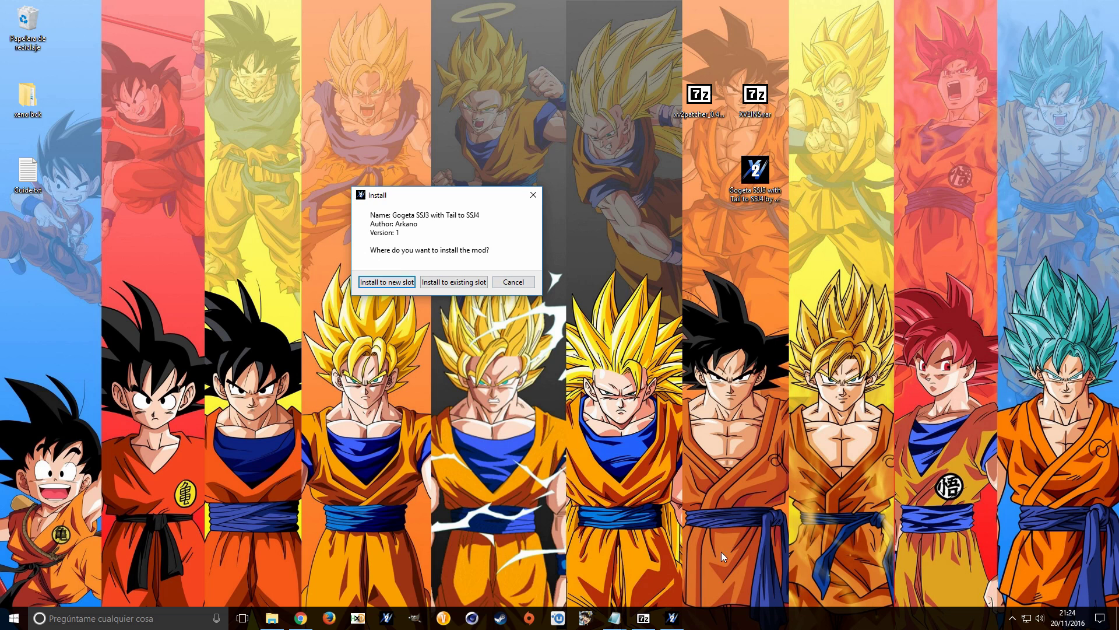
Review the Notepad notes on installing to a new slot, to an existing slot, and mods with more costumes.
left_click(615, 618)
left_click(641, 599)
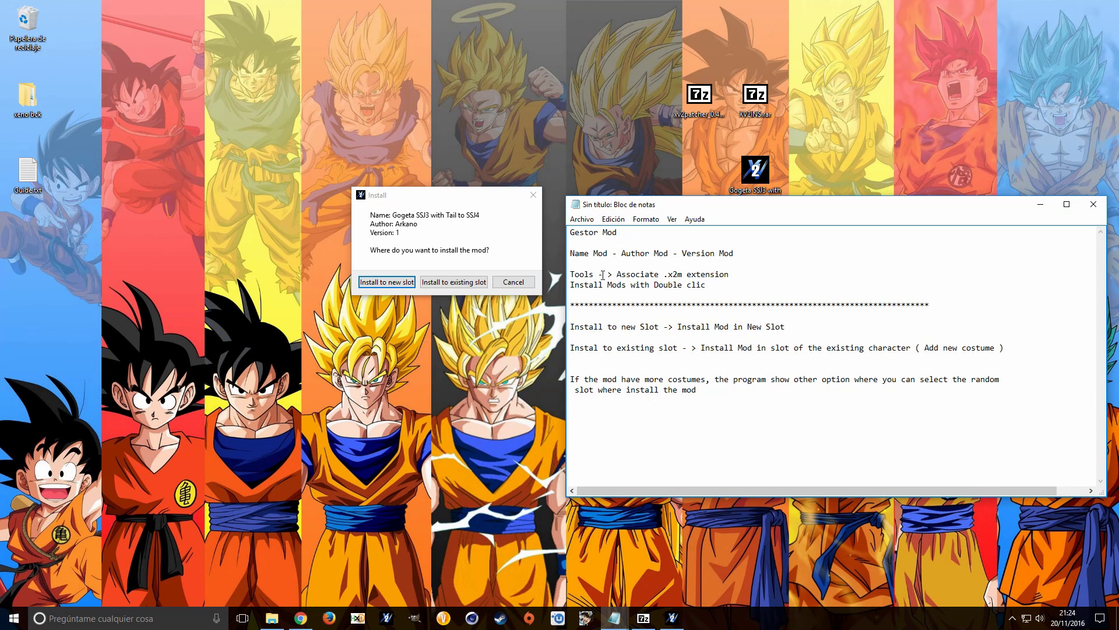
left_click_drag(572, 328, 806, 332)
left_click_drag(571, 347, 911, 349)
left_click(927, 337)
left_click_drag(1004, 349, 924, 349)
left_click_drag(571, 377, 1010, 390)
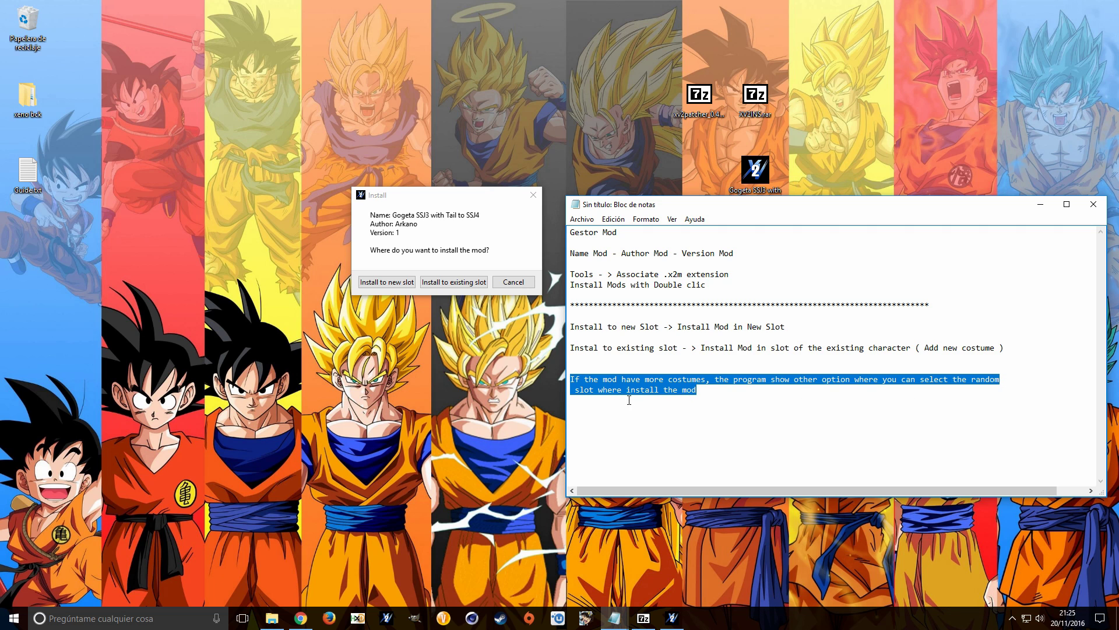
left_click(1040, 204)
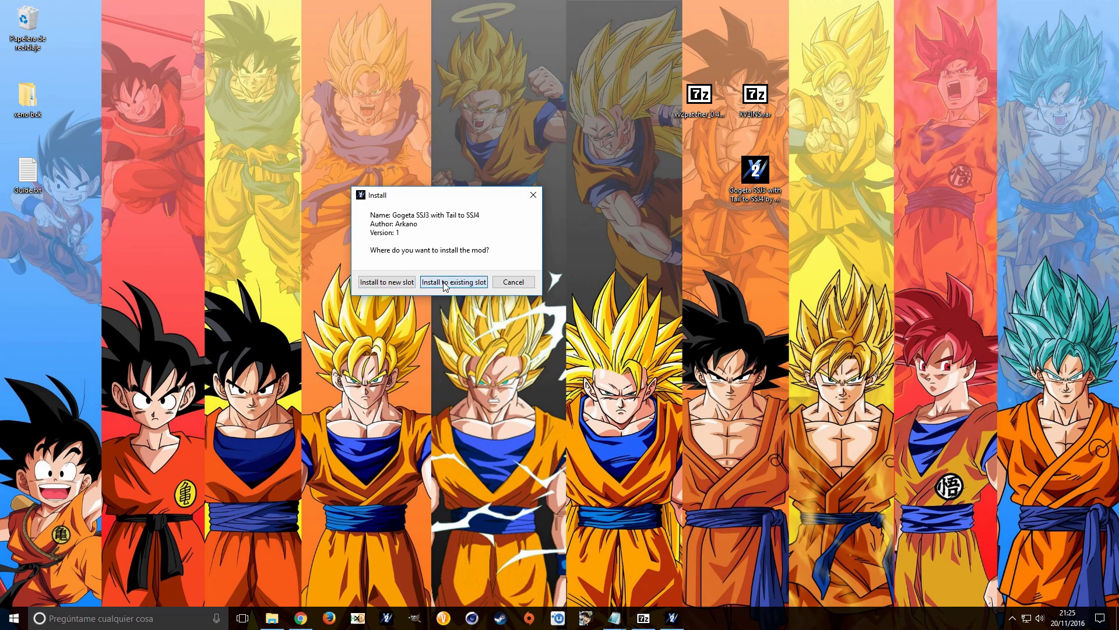
Install the Gogeta mod to the existing "Gogeta (Super Saiyan 4)" slot and dismiss the completion message.
left_click(443, 284)
left_click(509, 298)
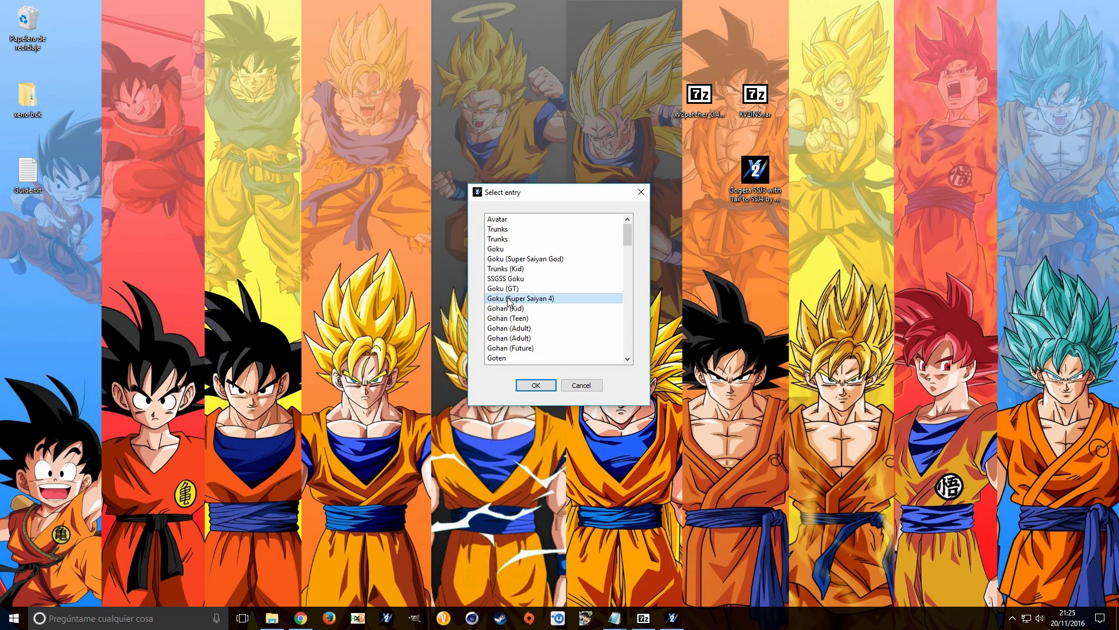
type("gog")
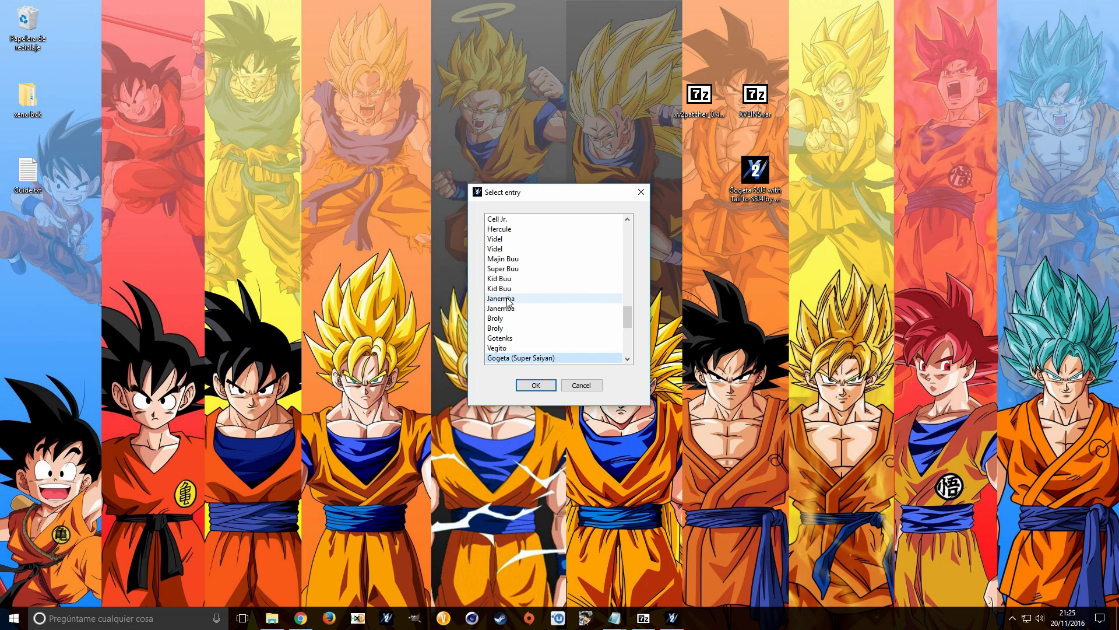
scroll(509, 300, "down", 1)
left_click(532, 339)
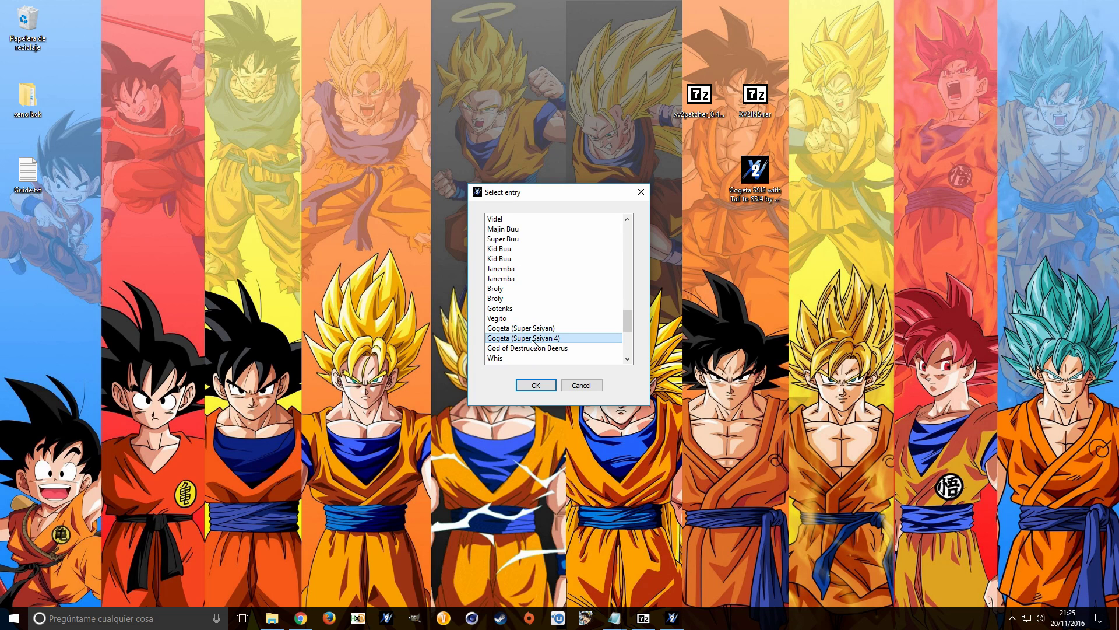
left_click(535, 386)
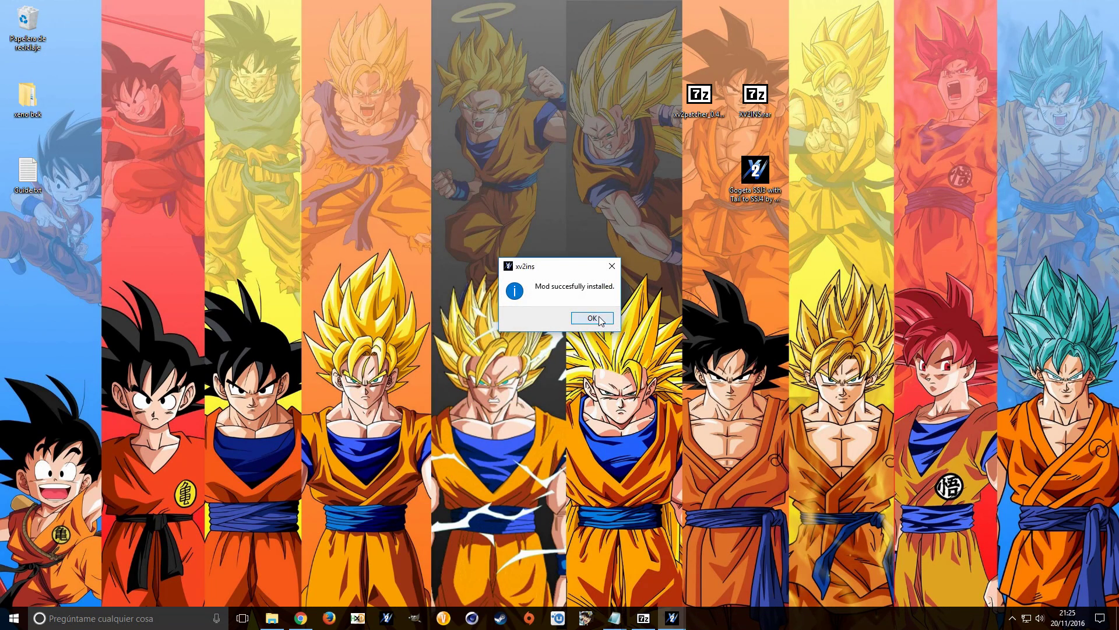
left_click(598, 319)
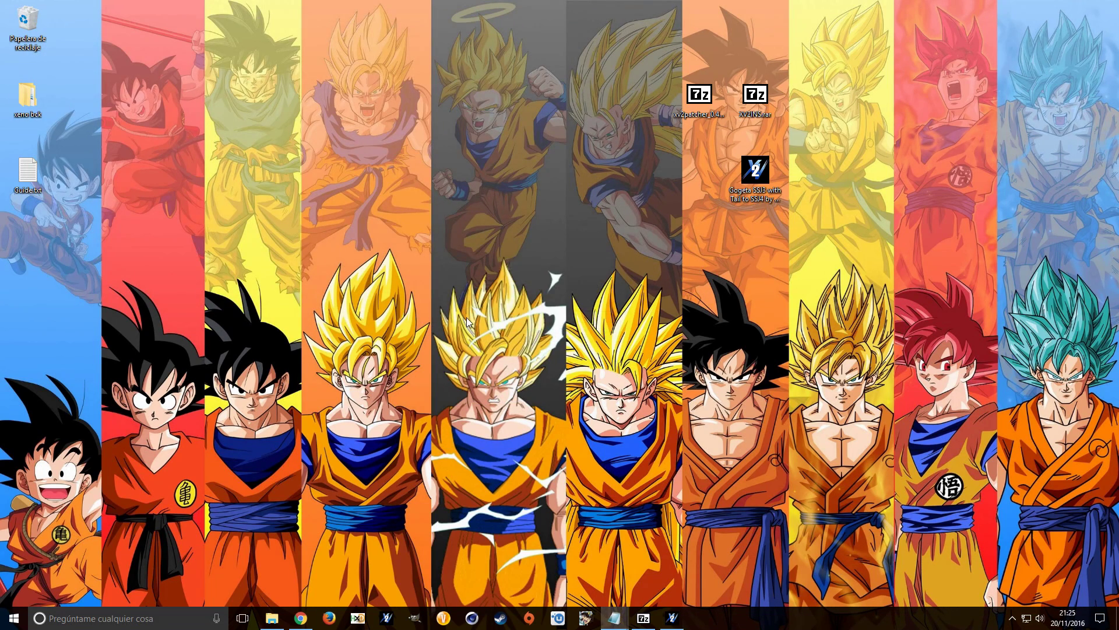
Launch DRAGON BALL XENOVERSE 2 from Steam's recent games and go past the title screen to the main menu.
right_click(503, 623)
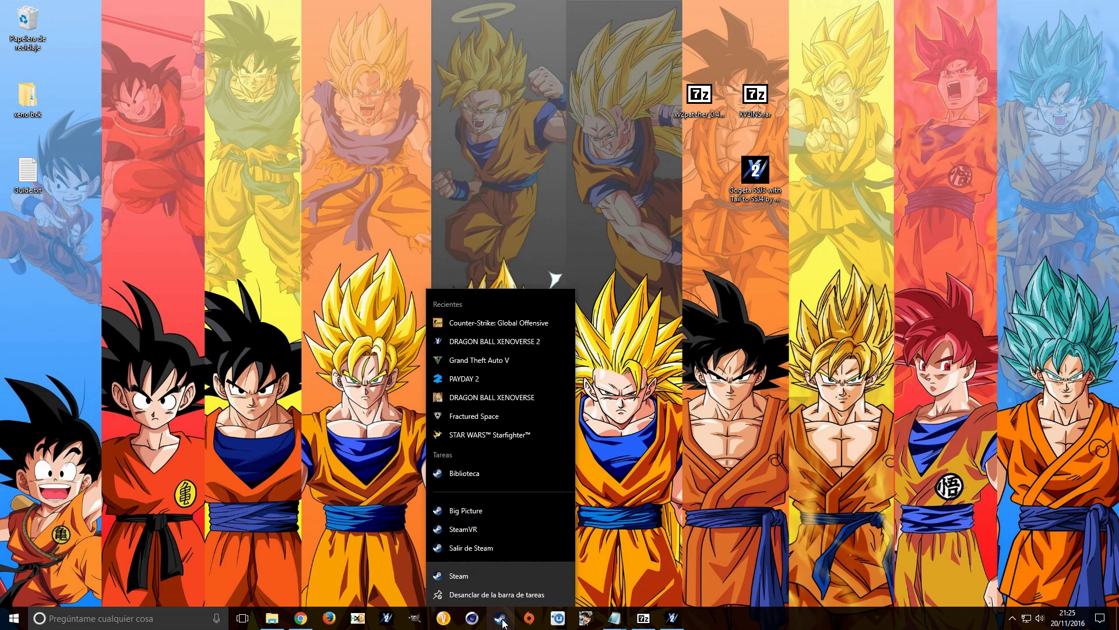
left_click(474, 341)
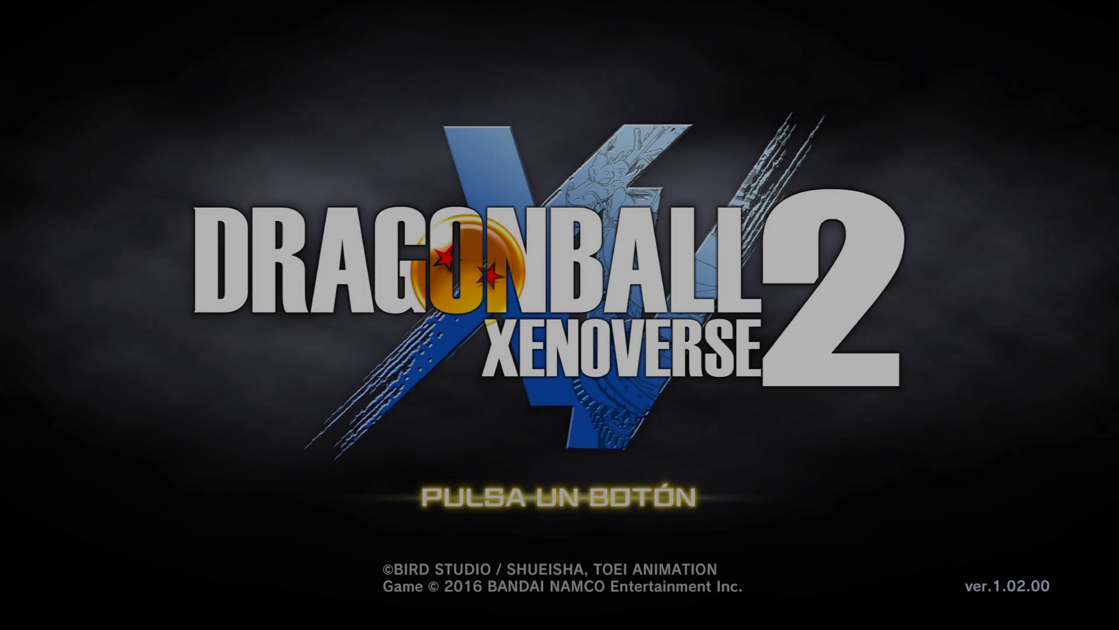
key("Return")
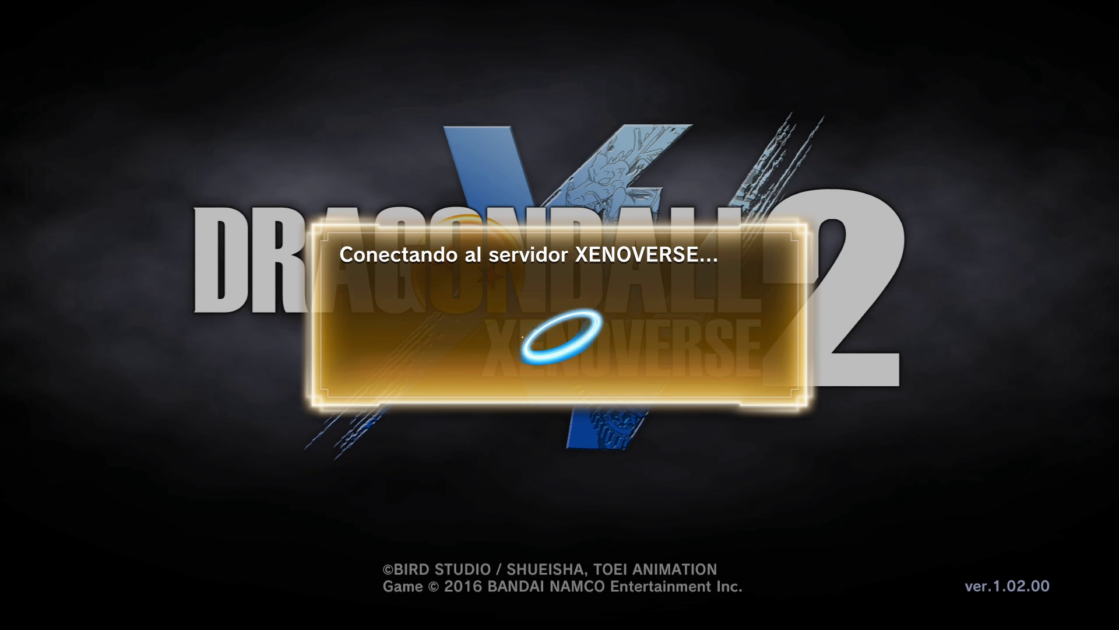
key("Return")
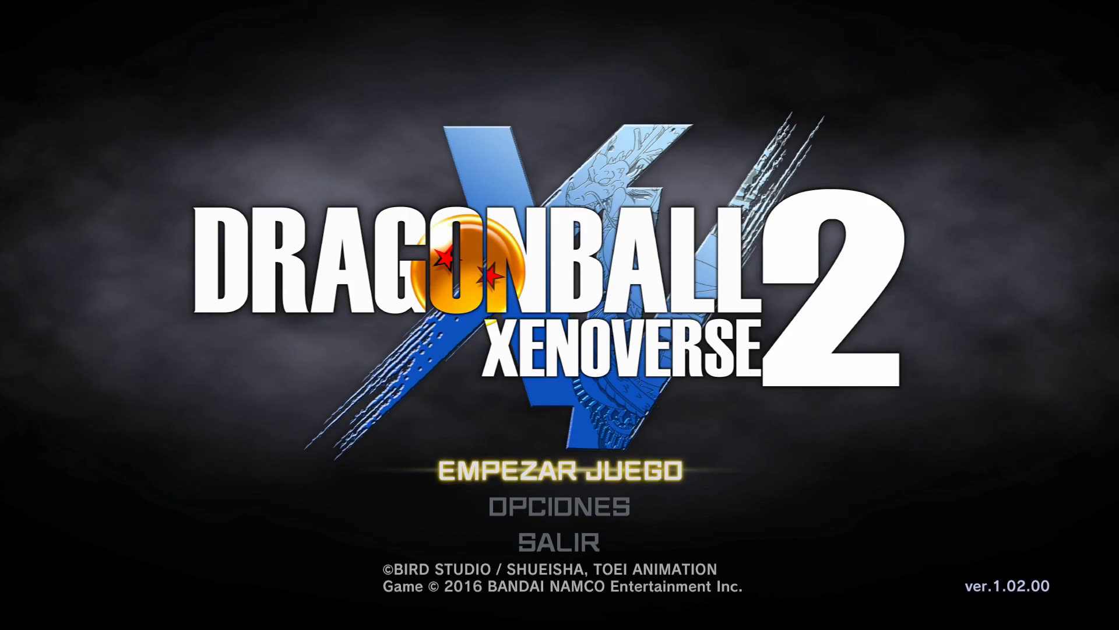